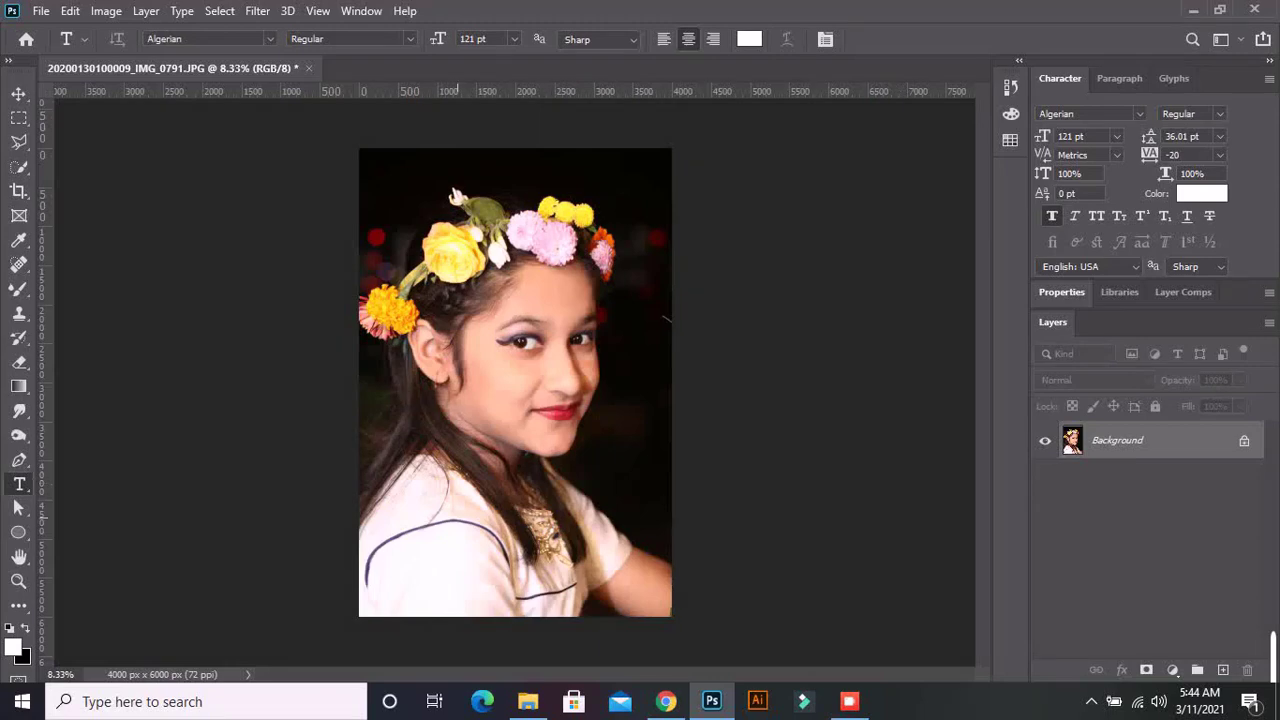
- Duplicate the Background layer with Ctrl+J and zoom in on the face
{"action": "key", "text": "ctrl+j"}
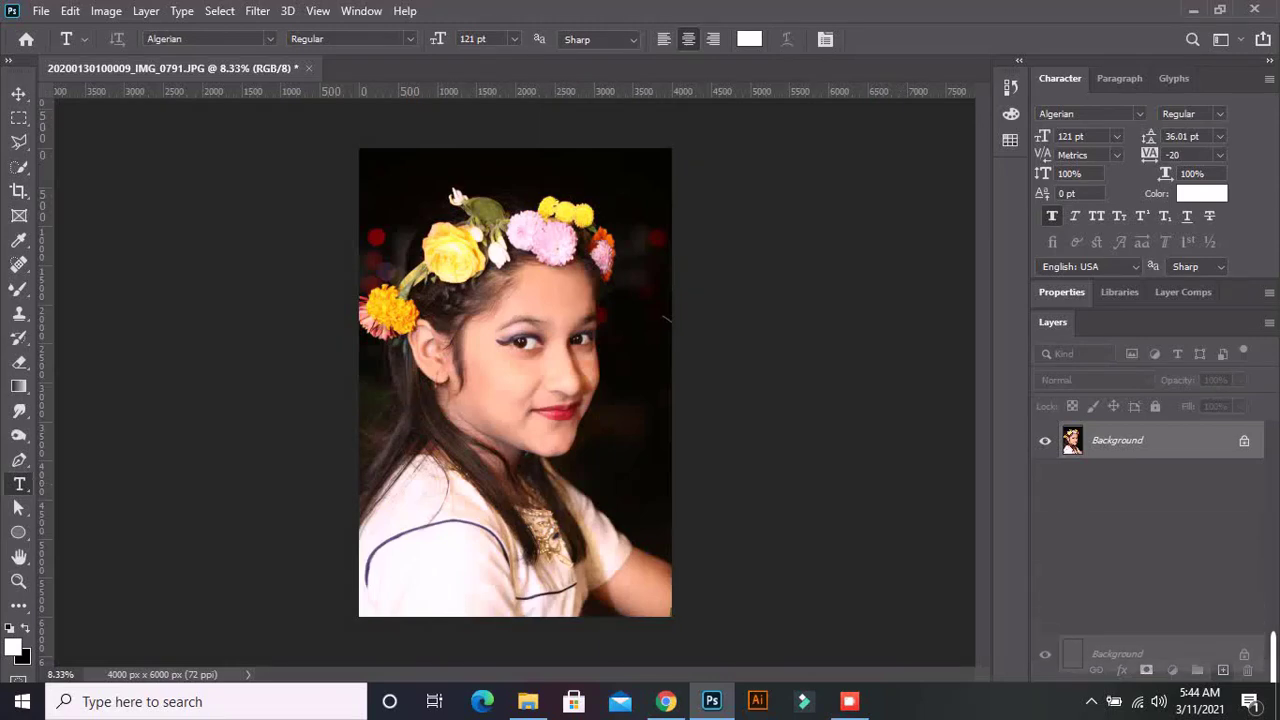
{"action": "scroll", "coordinate": [530, 340], "scroll_direction": "up", "scroll_amount": 2}
{"action": "scroll", "coordinate": [530, 340], "scroll_direction": "up", "scroll_amount": 2}
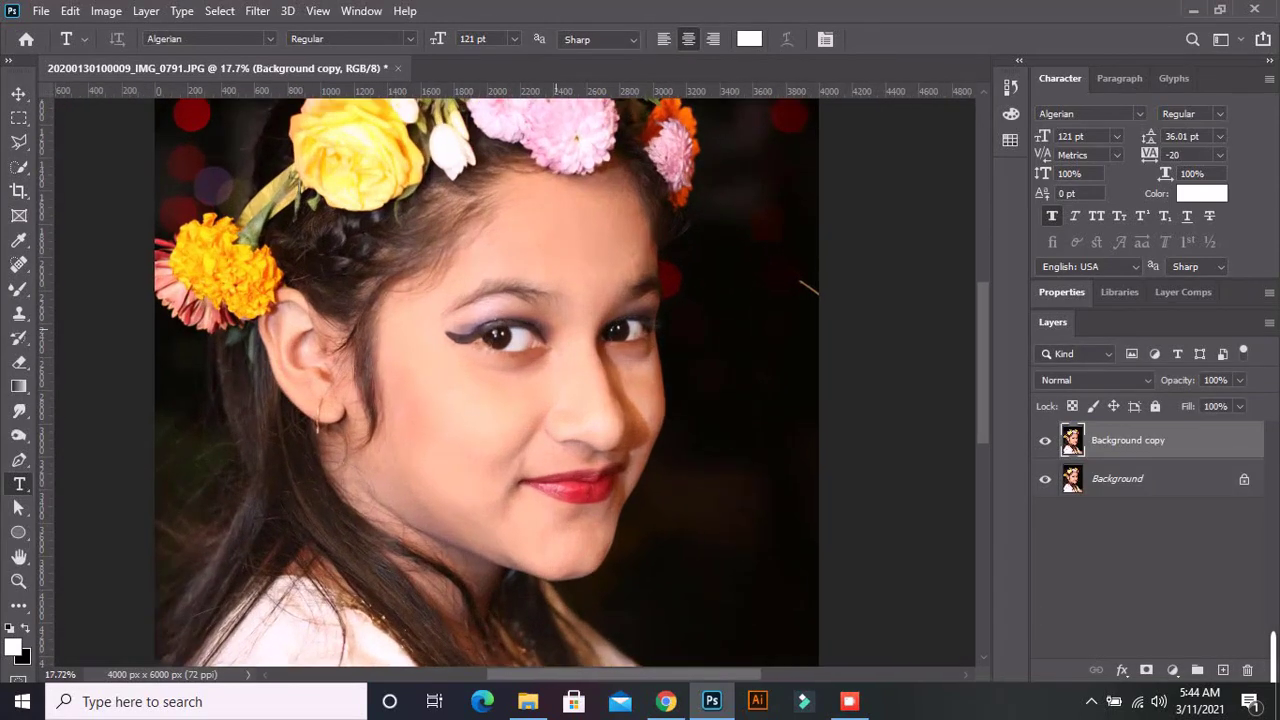
{"action": "scroll", "coordinate": [530, 340], "scroll_direction": "up", "scroll_amount": 2}
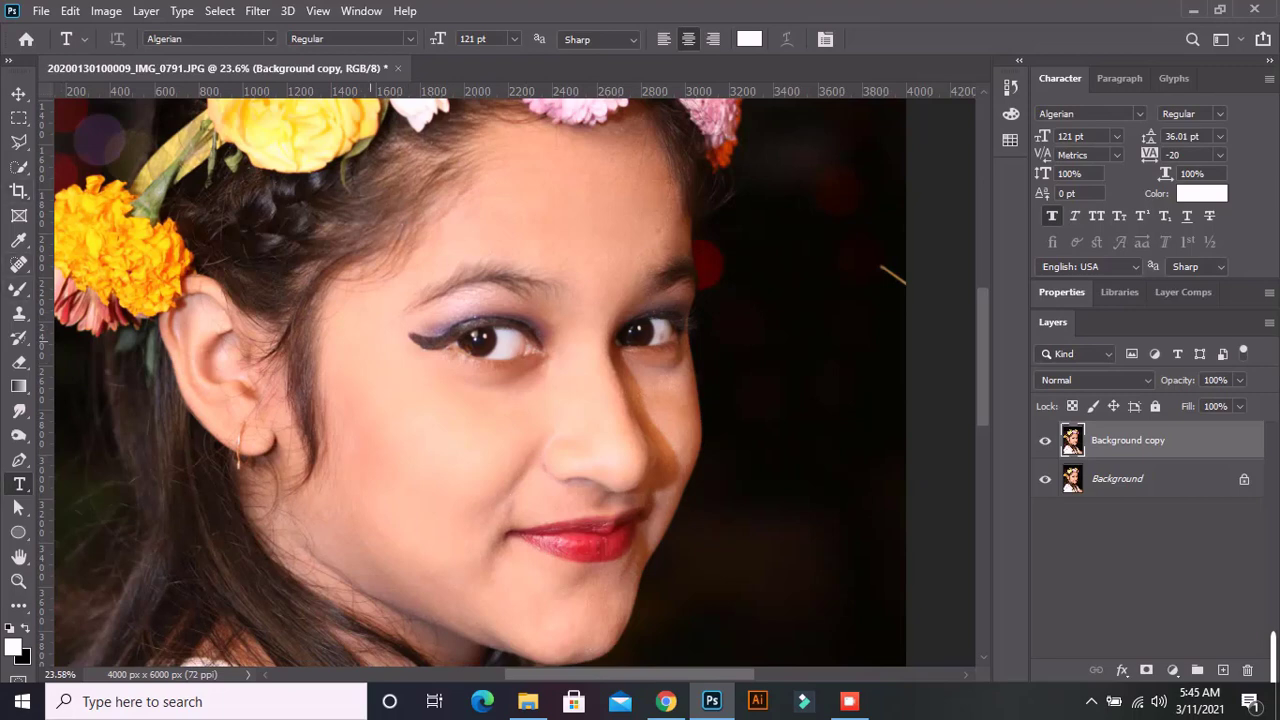
{"action": "scroll", "coordinate": [345, 380], "scroll_direction": "down", "scroll_amount": 1}
{"action": "left_click", "coordinate": [257, 10]}
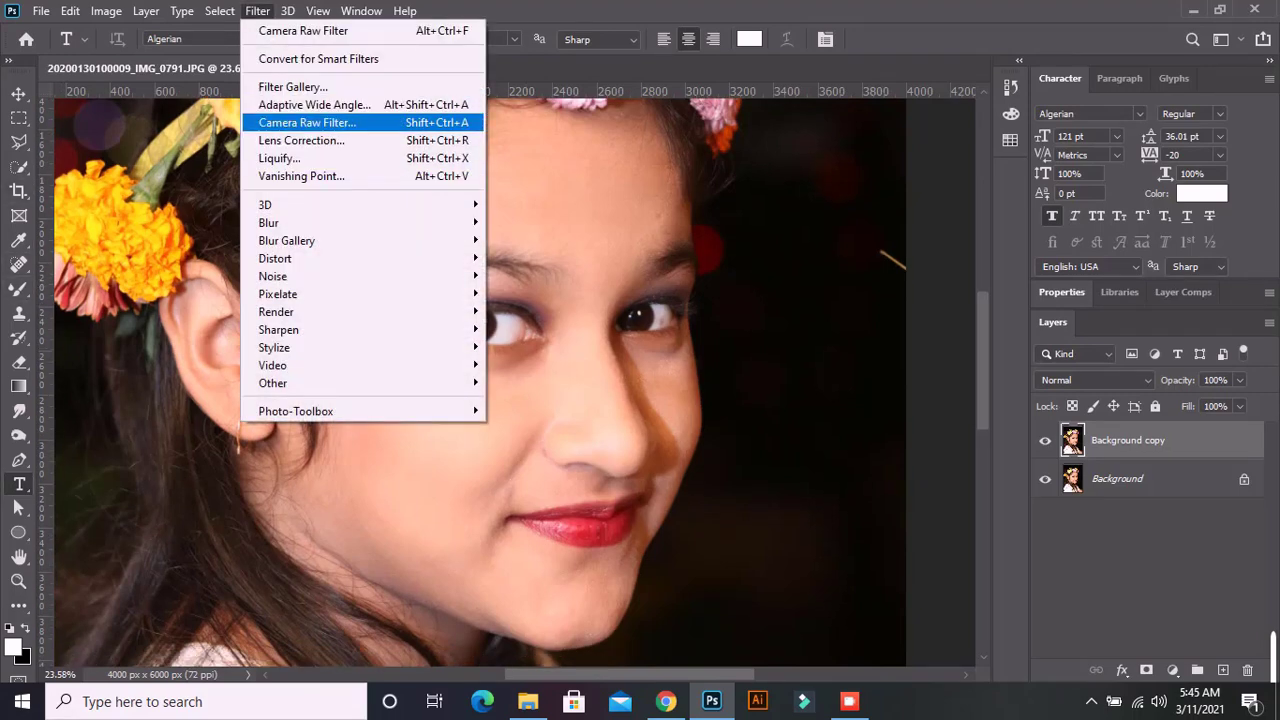
- Bring up the Filter menu to launch the Camera Raw Filter on the Background copy
{"action": "left_click", "coordinate": [257, 10]}
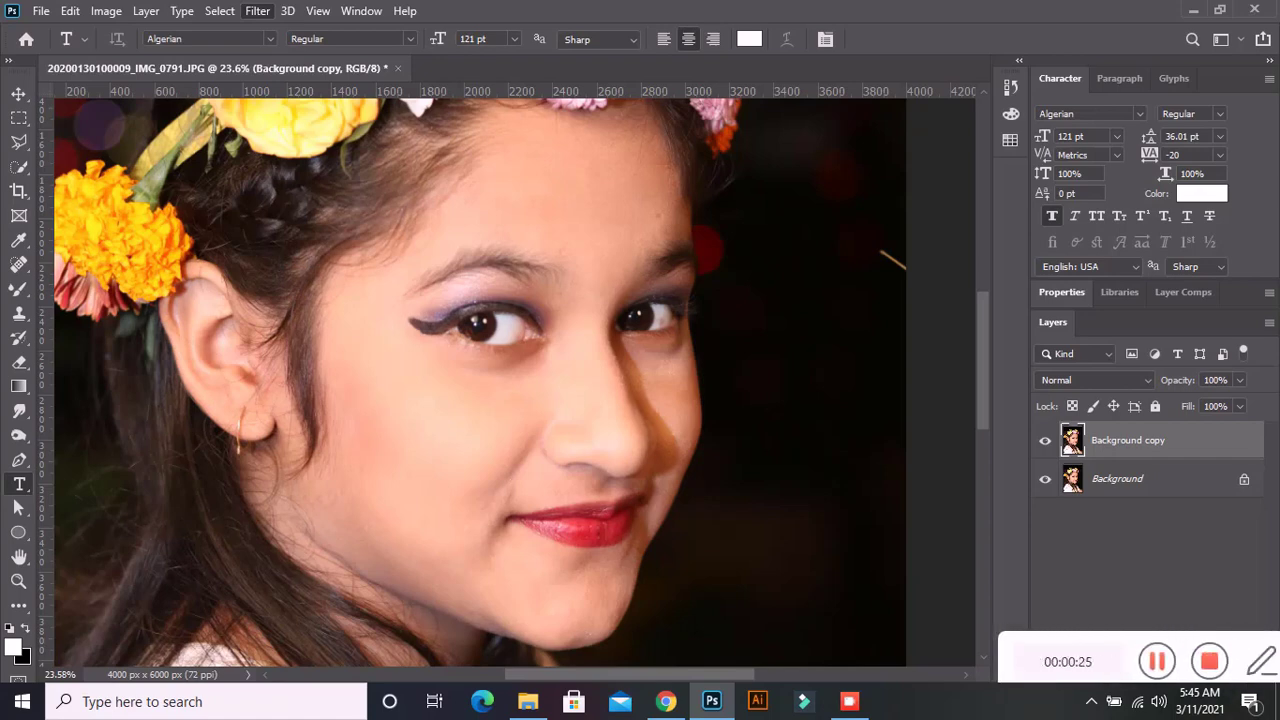
{"action": "left_click", "coordinate": [257, 11]}
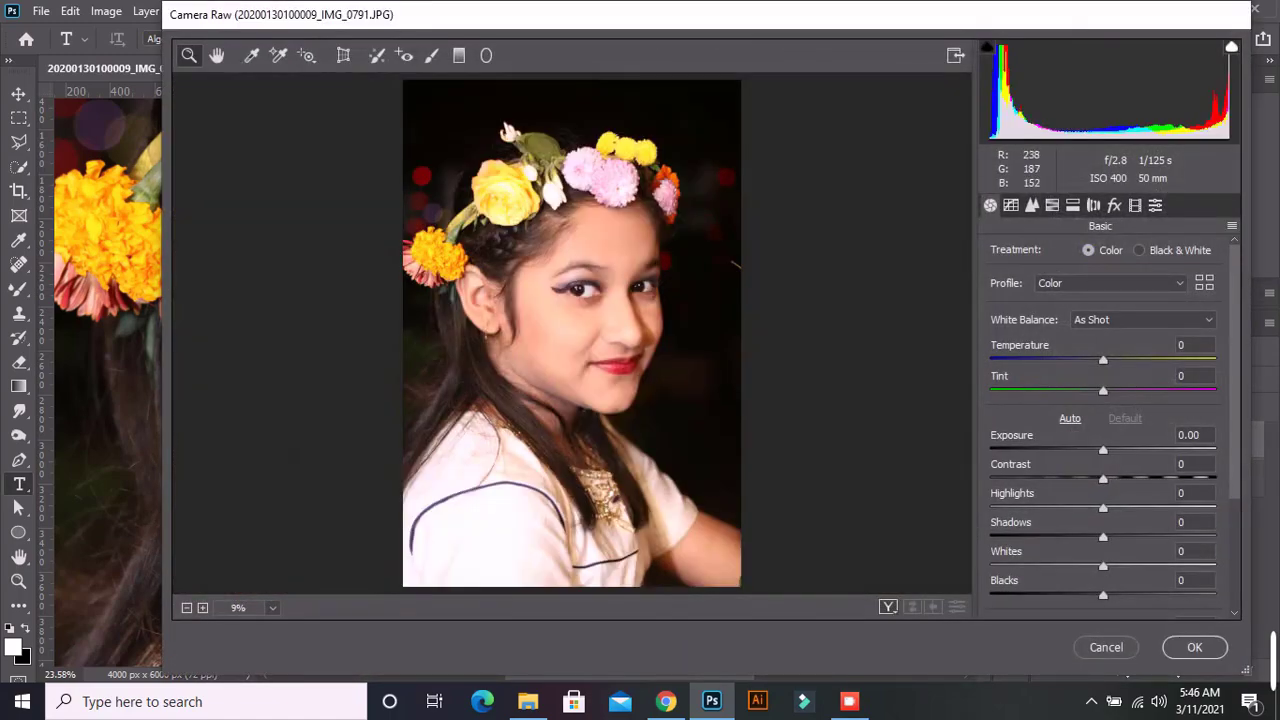
- Set Contrast to +9 and return Highlights to 0 after trying several values
{"action": "left_click_drag", "start_coordinate": [735, 265], "coordinate": [785, 280]}
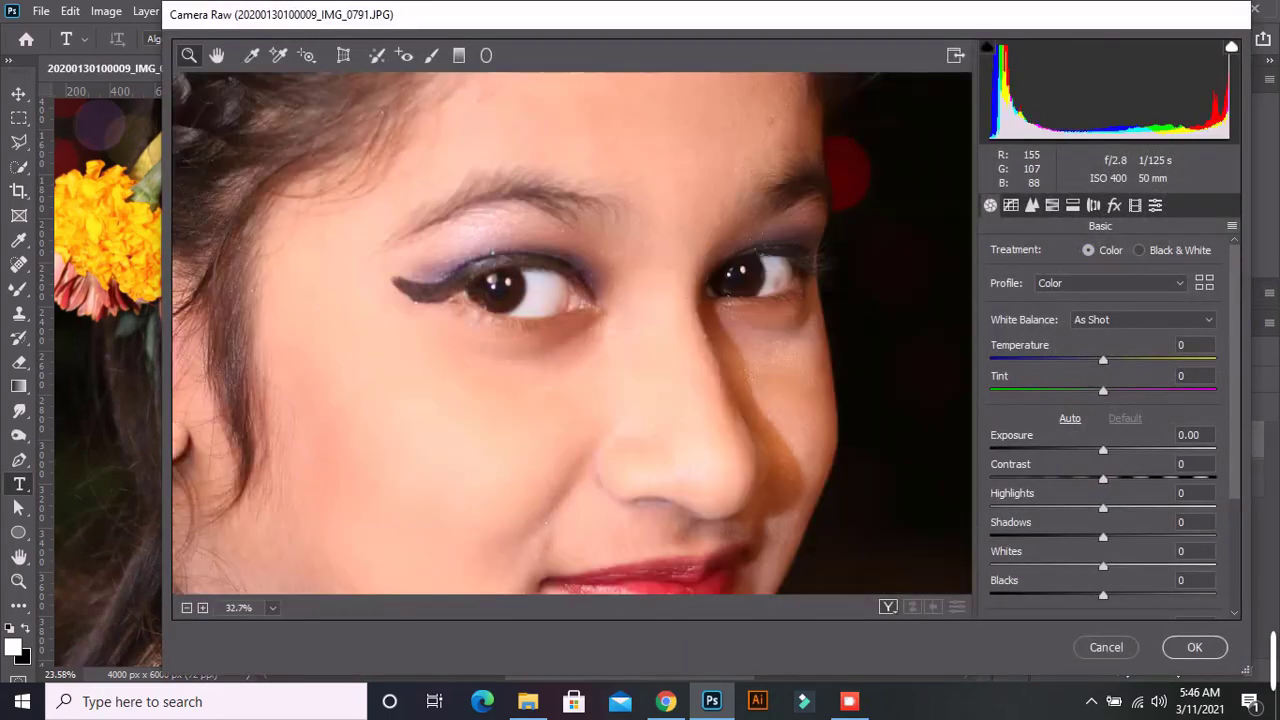
{"action": "left_click", "coordinate": [1190, 464]}
{"action": "type", "text": "9"}
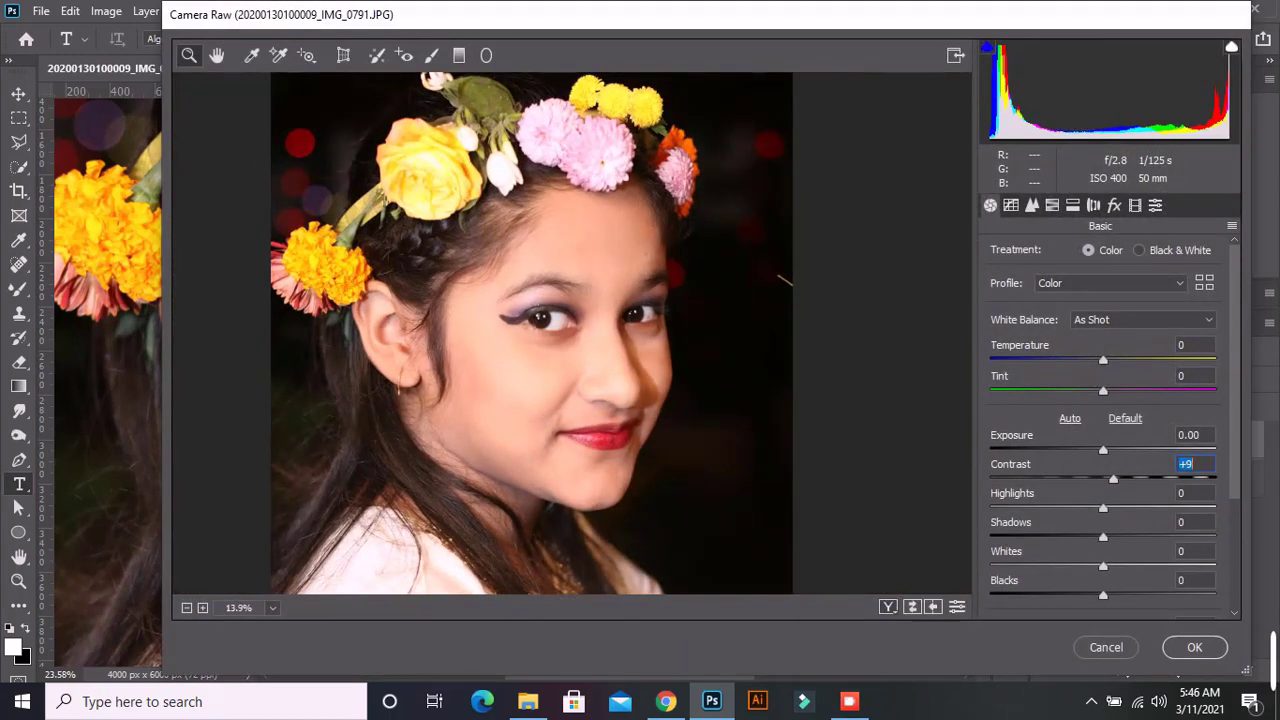
{"action": "scroll", "coordinate": [1100, 420], "scroll_direction": "down", "scroll_amount": 3}
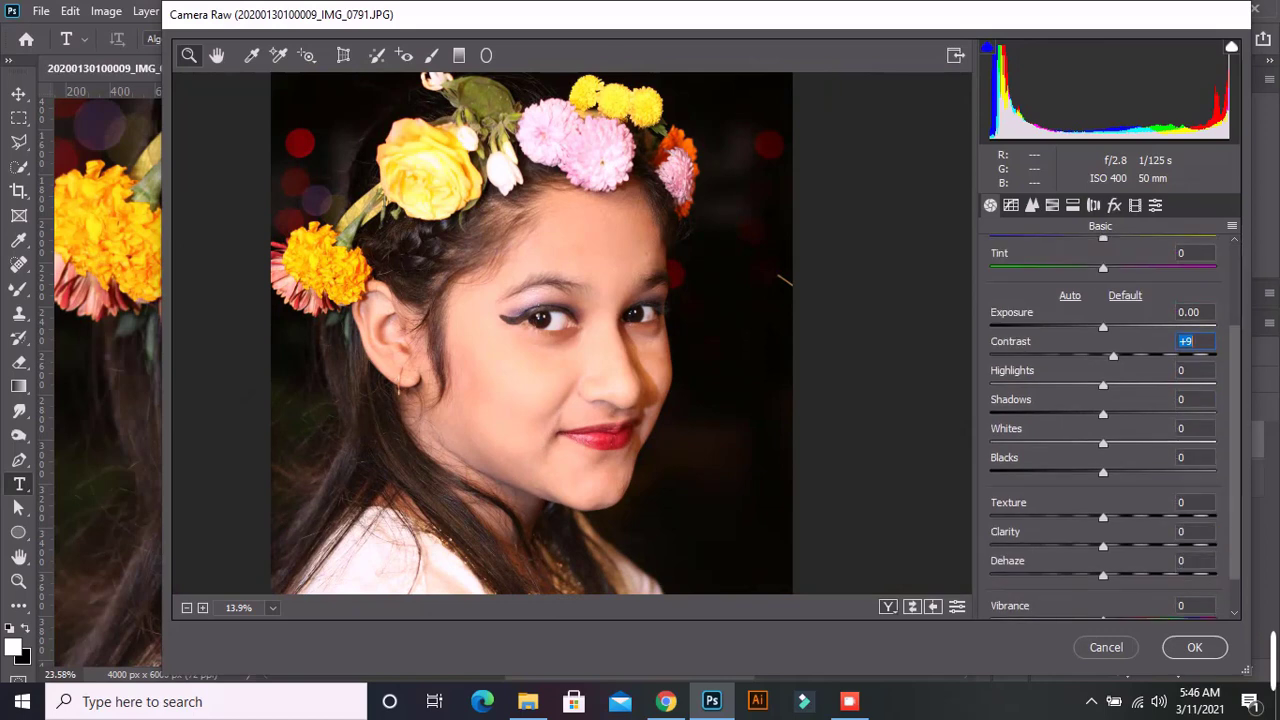
{"action": "key", "text": "Tab"}
{"action": "type", "text": "32"}
{"action": "key", "text": "Return"}
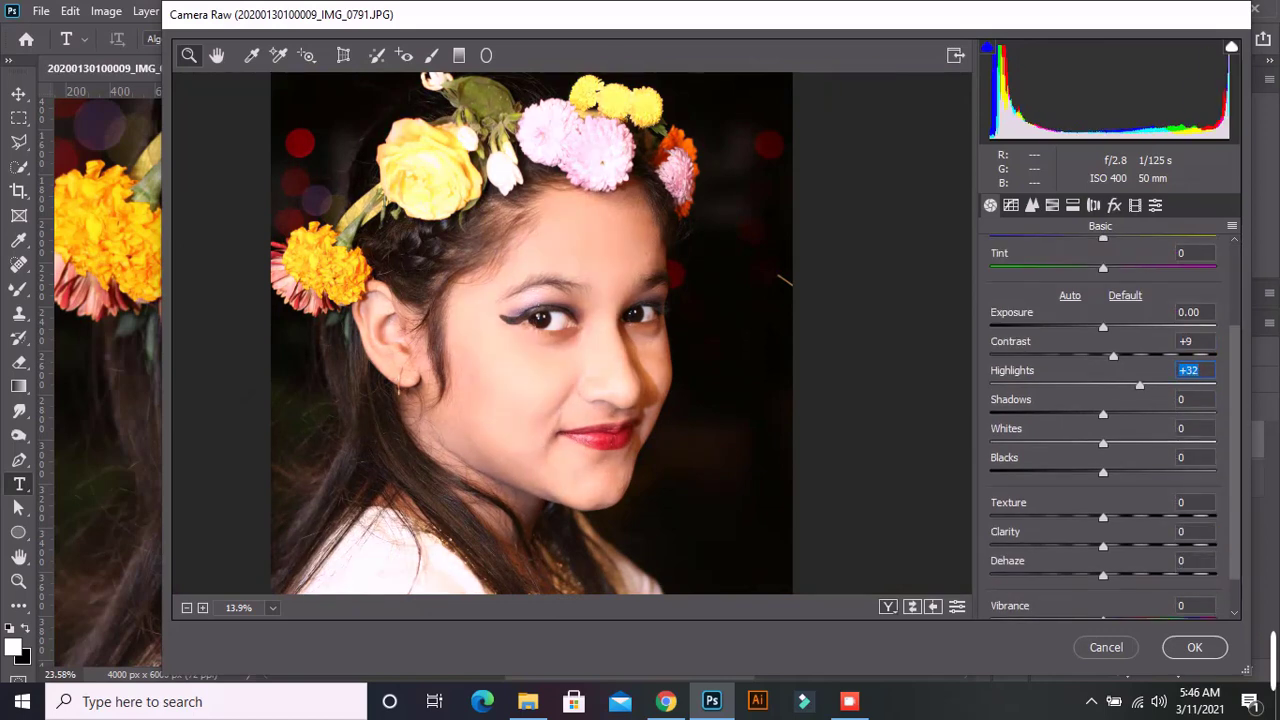
{"action": "type", "text": "-7"}
{"action": "key", "text": "Return"}
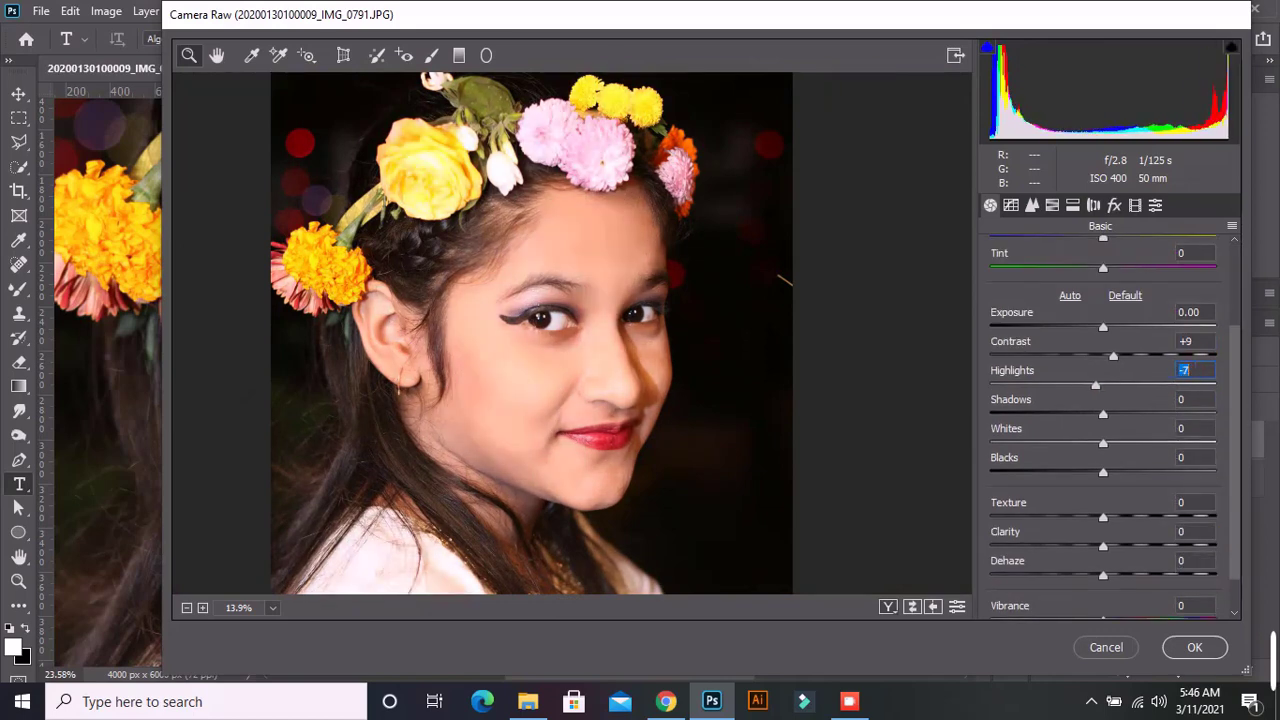
{"action": "type", "text": "11"}
{"action": "key", "text": "Return"}
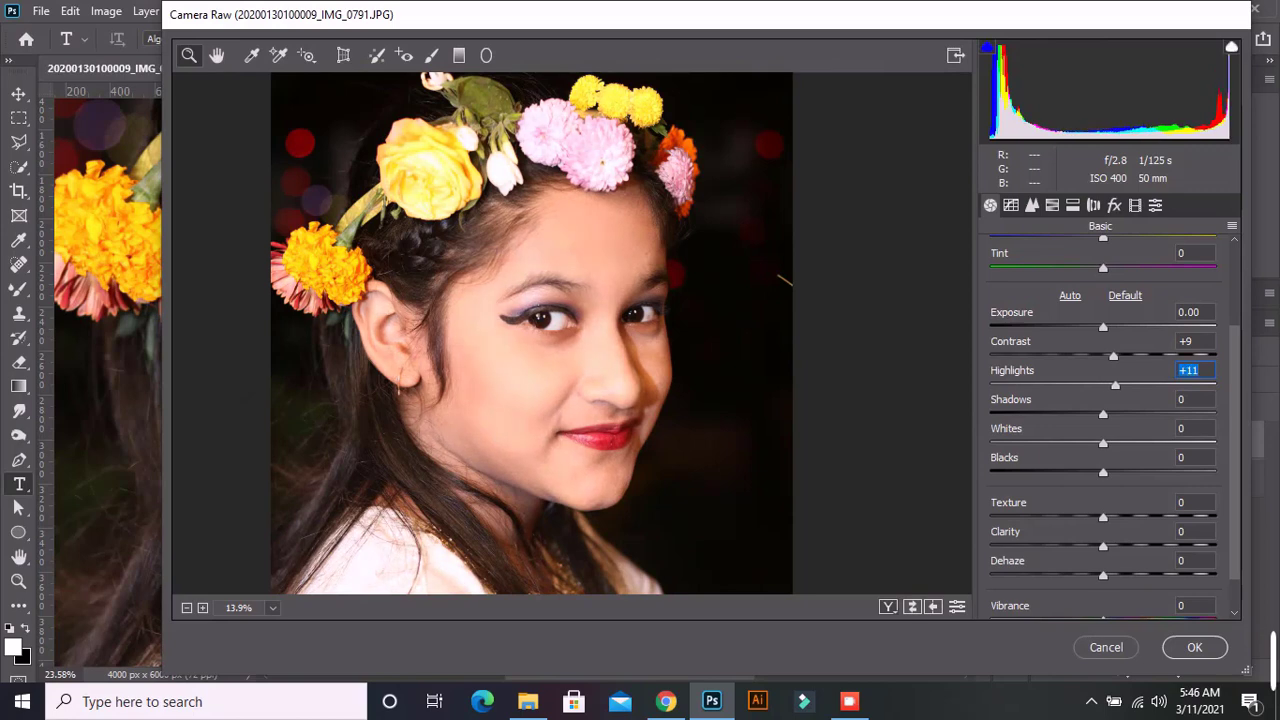
{"action": "type", "text": "3"}
{"action": "key", "text": "Return"}
{"action": "type", "text": "0"}
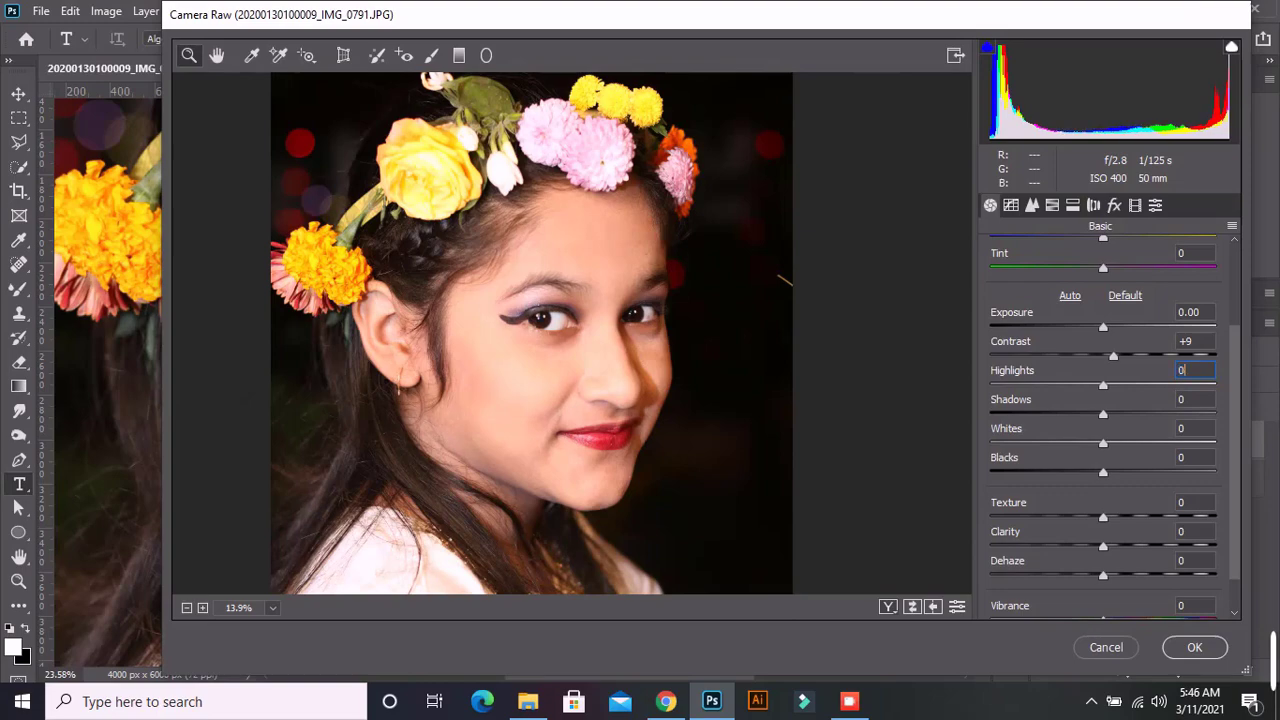
{"action": "key", "text": "Tab"}
- Try Shadows at -18 and -64, then test Whites and reset it to 0
{"action": "type", "text": "-18"}
{"action": "key", "text": "Return"}
{"action": "type", "text": "-64"}
{"action": "key", "text": "Return"}
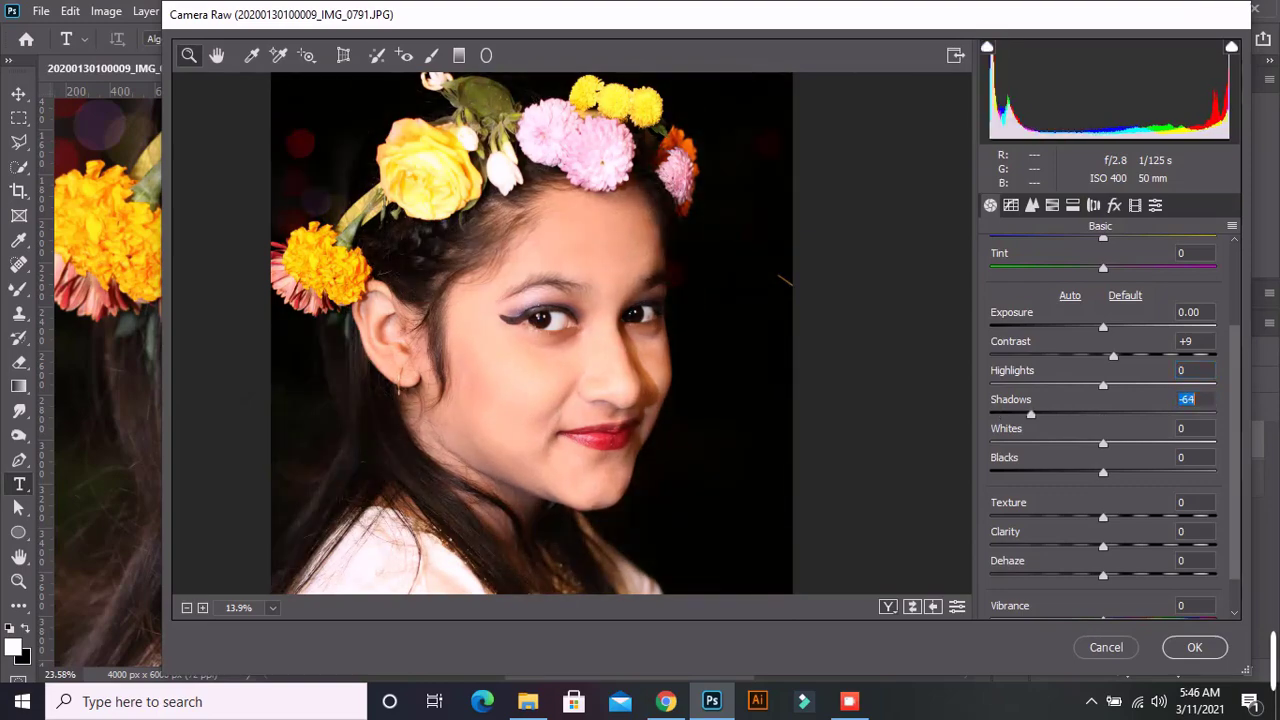
{"action": "scroll", "coordinate": [500, 330], "scroll_direction": "up", "scroll_amount": 2}
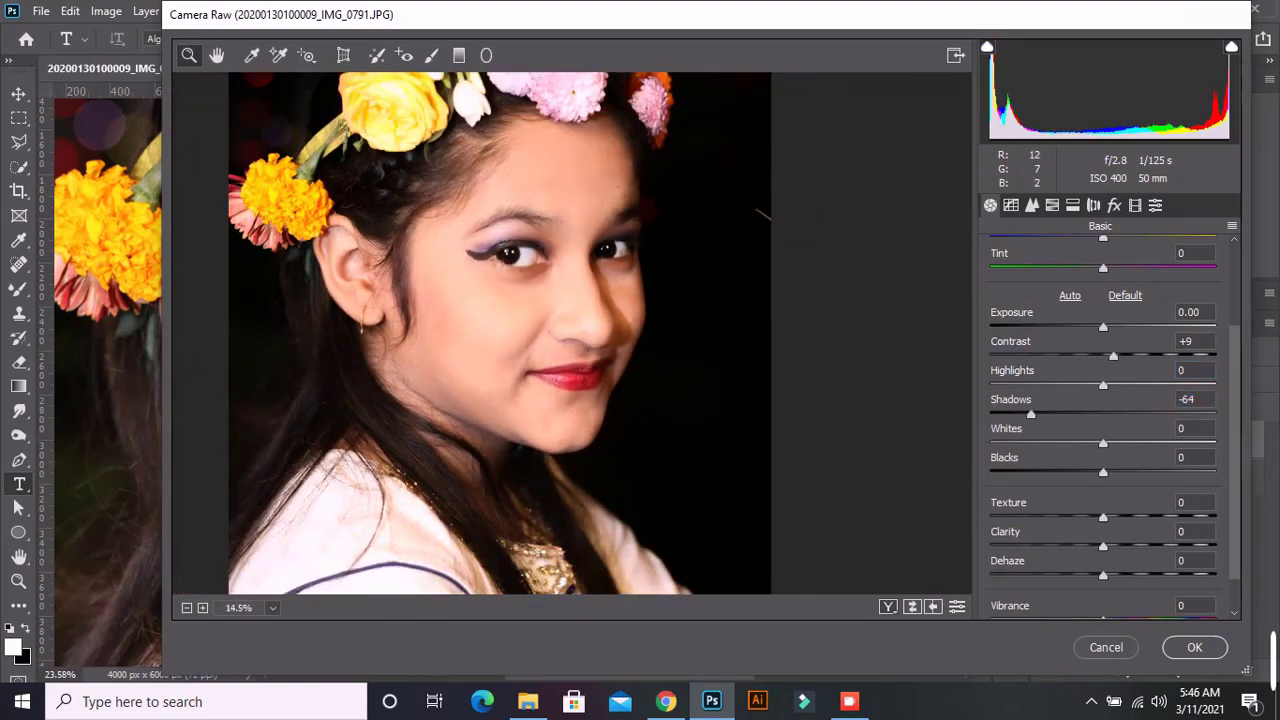
{"action": "scroll", "coordinate": [500, 330], "scroll_direction": "up", "scroll_amount": 3}
{"action": "left_click", "coordinate": [1185, 428]}
{"action": "type", "text": "4"}
{"action": "key", "text": "Return"}
{"action": "type", "text": "-9"}
{"action": "key", "text": "Return"}
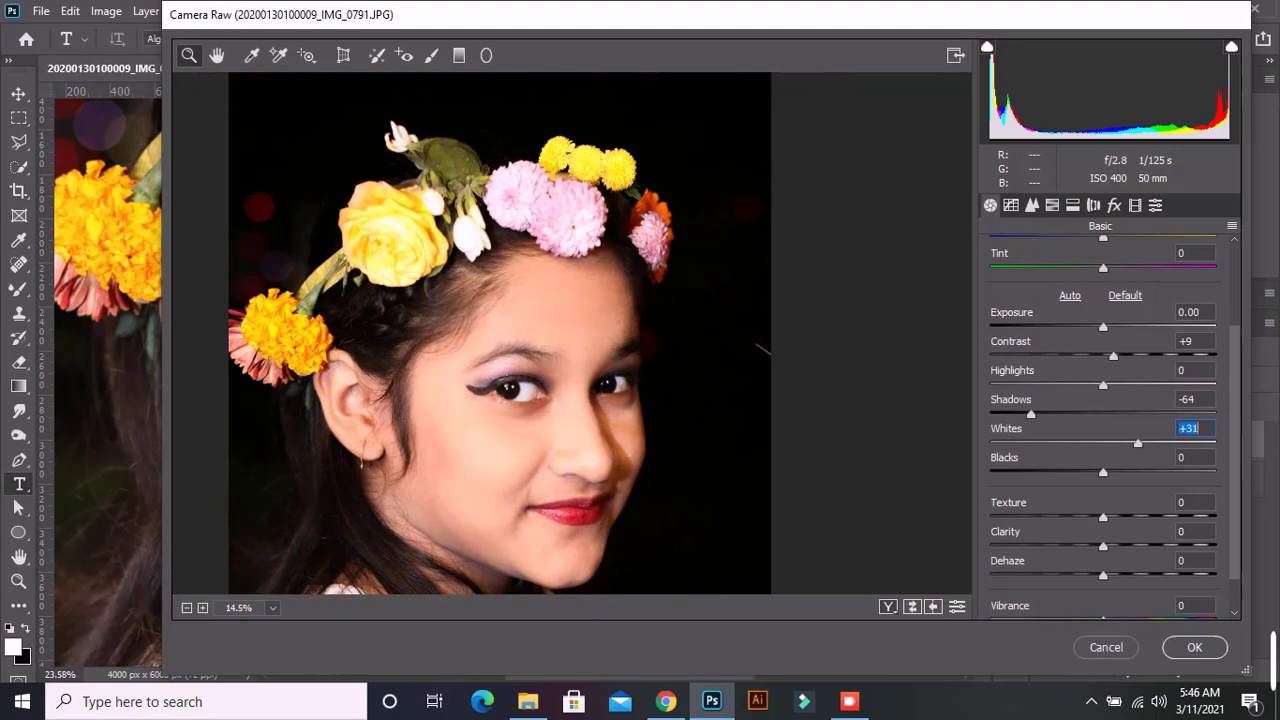
{"action": "type", "text": "0"}
{"action": "key", "text": "Return"}
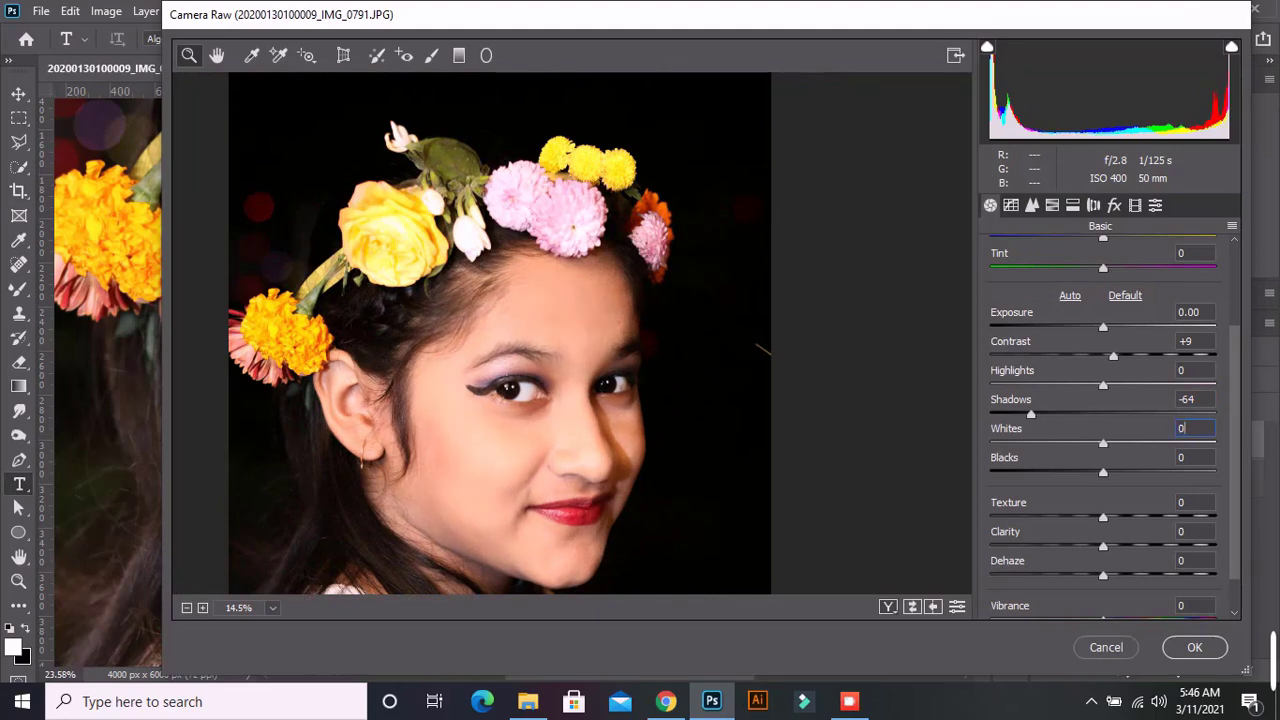
- Raise Shadows to +78 and fit the whole photo in the preview
{"action": "key", "text": "shift+Tab"}
{"action": "type", "text": "74"}
{"action": "key", "text": "Return"}
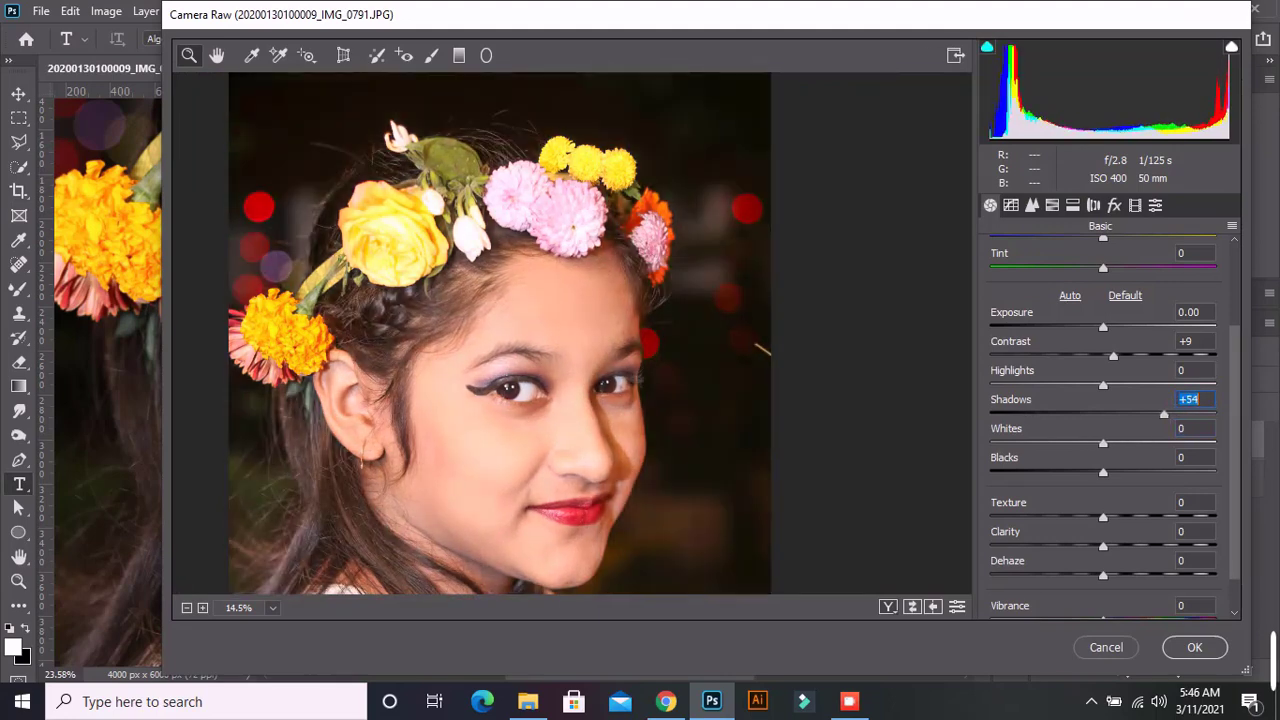
{"action": "key", "text": "Up"}
{"action": "key", "text": "Up"}
{"action": "key", "text": "Up"}
{"action": "key", "text": "ctrl+0"}
{"action": "scroll", "coordinate": [609, 355], "scroll_direction": "up", "scroll_amount": 1}
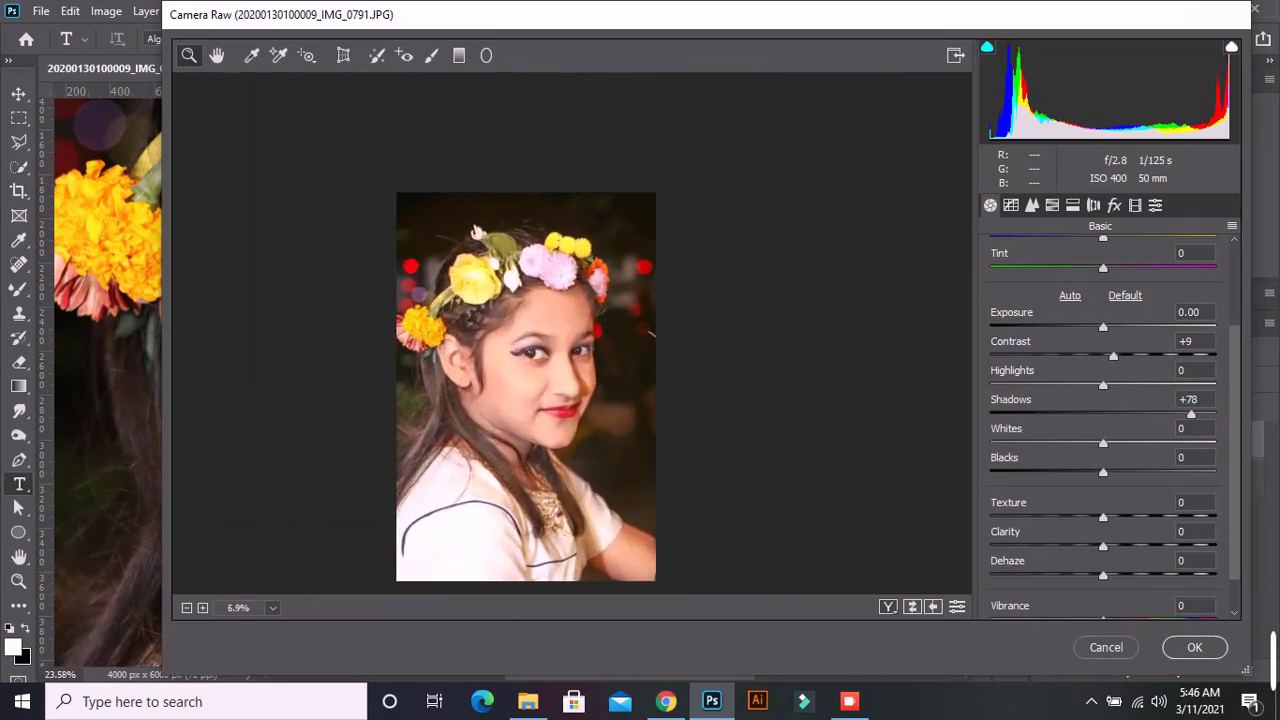
- Keep Whites at 0 and deepen Blacks to -30
{"action": "key", "text": "Tab"}
{"action": "type", "text": "8"}
{"action": "key", "text": "Return"}
{"action": "type", "text": "0"}
{"action": "key", "text": "Tab"}
{"action": "type", "text": "-27"}
{"action": "key", "text": "Return"}
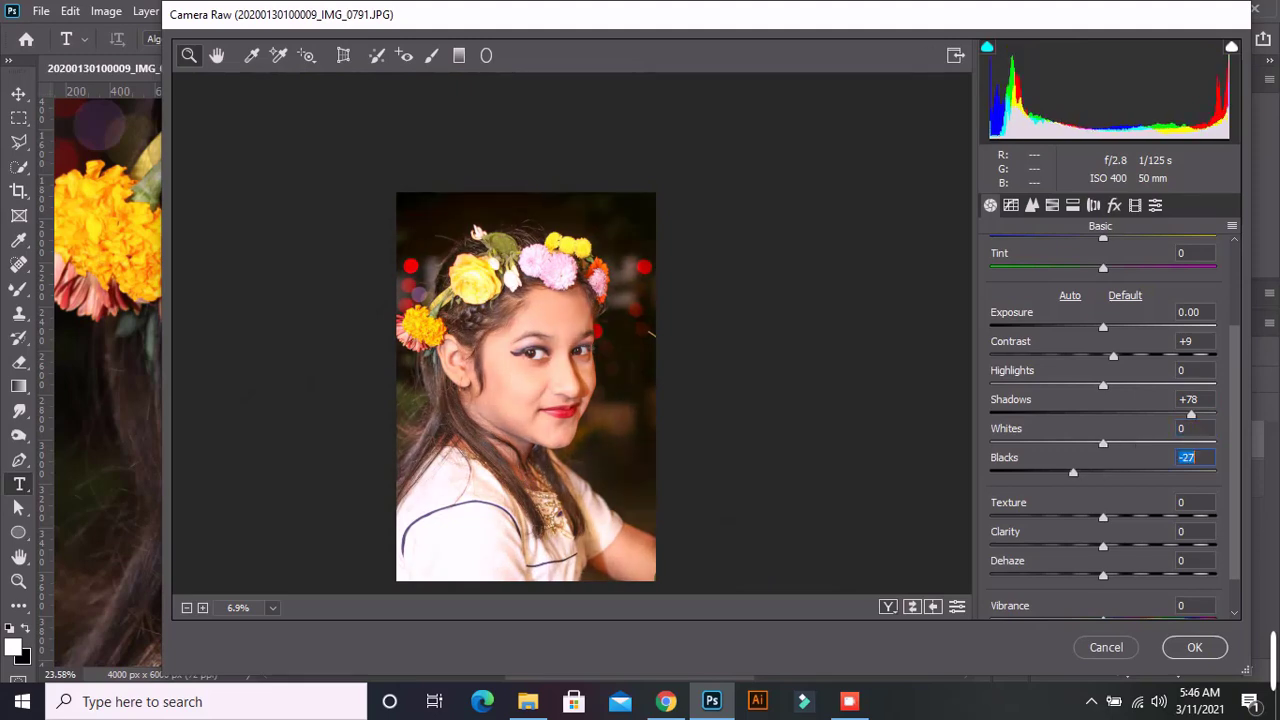
{"action": "key", "text": "Down"}
{"action": "key", "text": "Down"}
{"action": "key", "text": "Down"}
- Set Clarity to +40 and zoom the preview in on the face and torso
{"action": "key", "text": "Tab"}
{"action": "key", "text": "Tab"}
{"action": "type", "text": "40"}
{"action": "key", "text": "Return"}
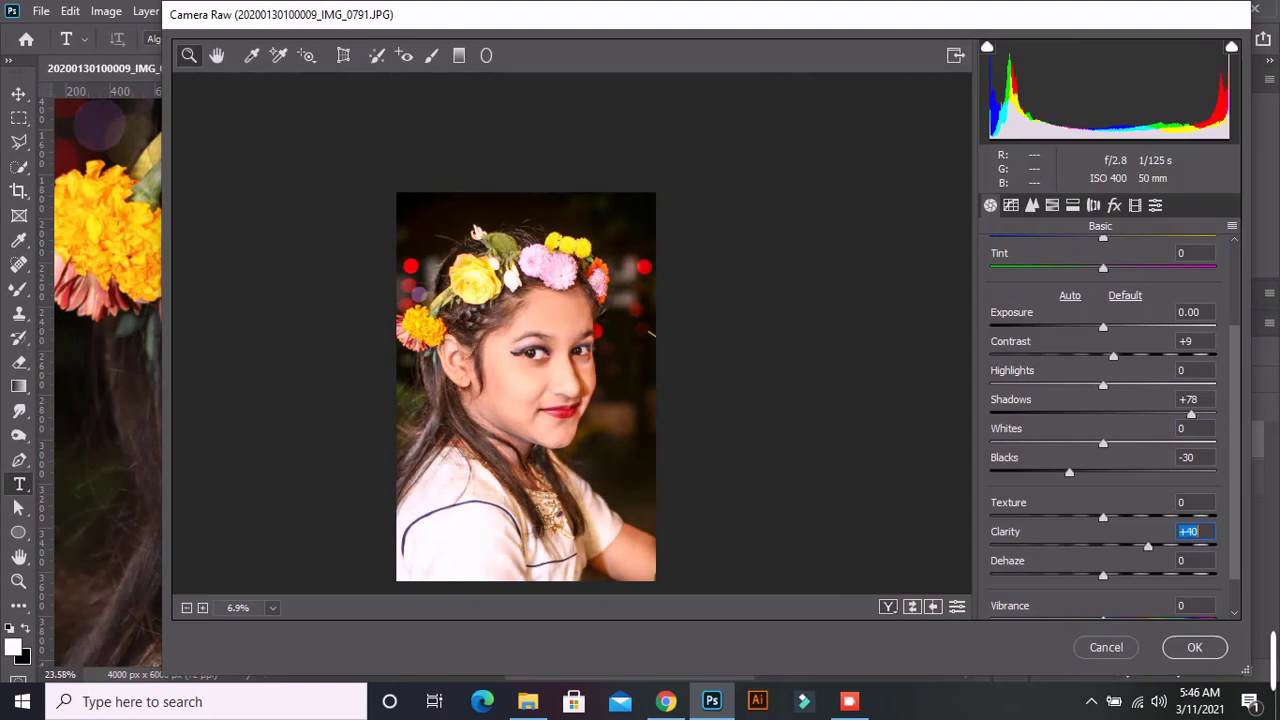
{"action": "left_click_drag", "start_coordinate": [525, 385], "coordinate": [560, 330]}
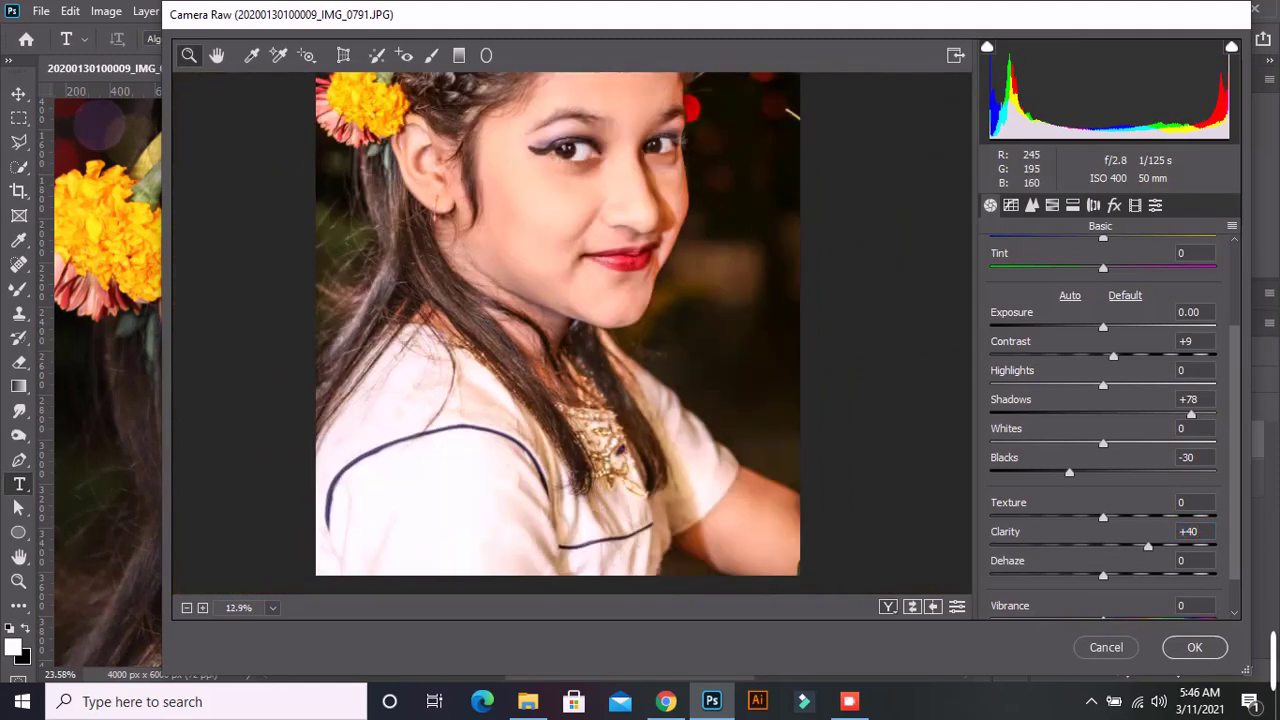
- Set Oranges luminance to -11 in the HSL adjustments
{"action": "left_click", "coordinate": [1052, 205]}
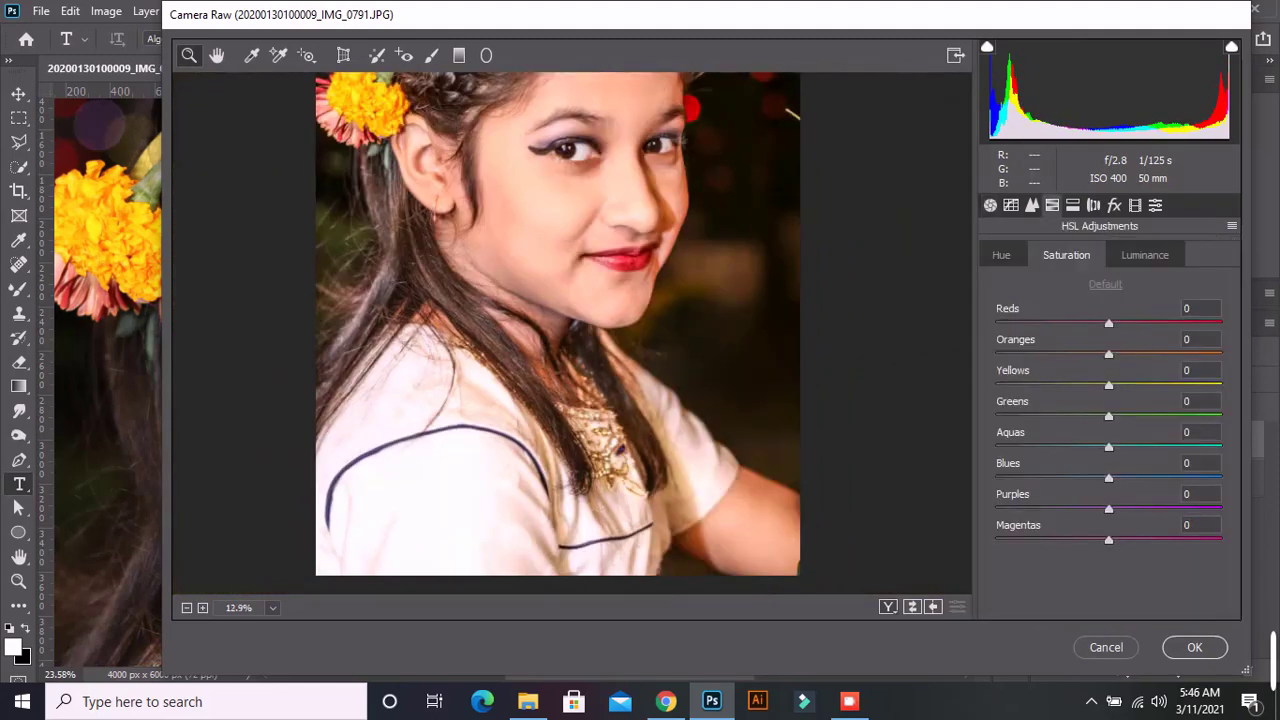
{"action": "left_click", "coordinate": [1144, 255]}
{"action": "left_click", "coordinate": [1195, 339]}
{"action": "type", "text": "-13"}
{"action": "key", "text": "Return"}
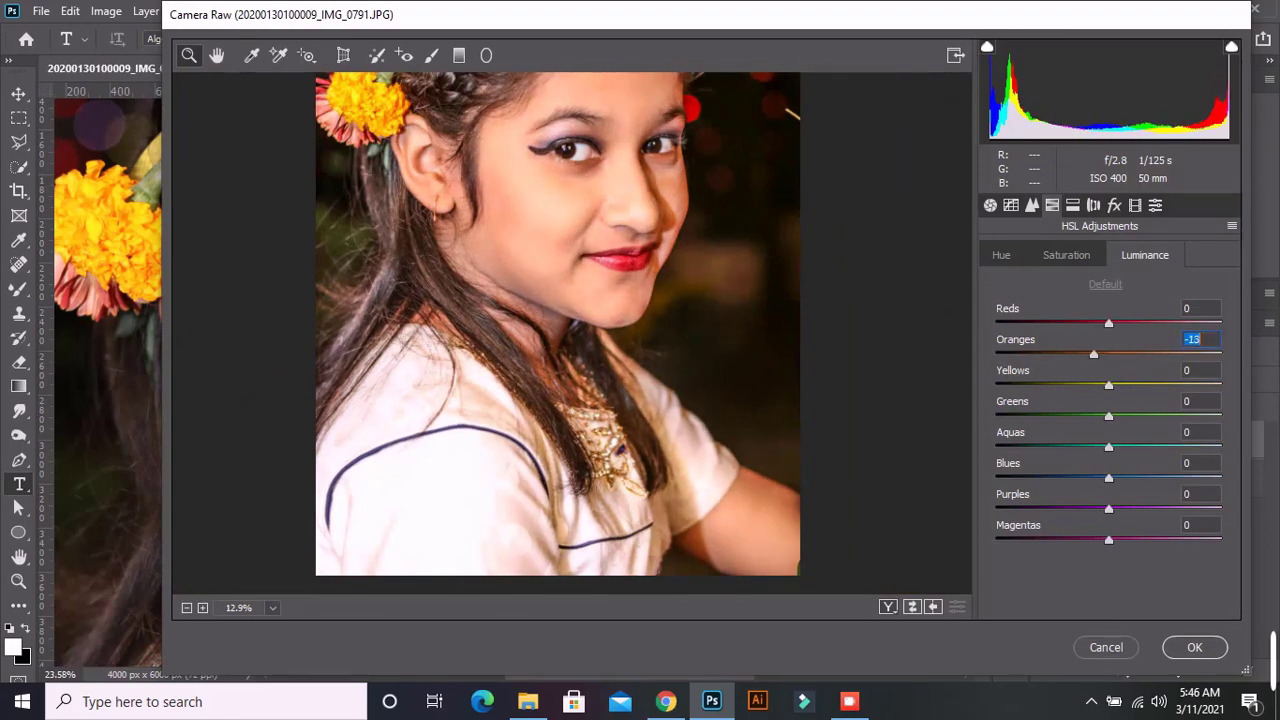
{"action": "key", "text": "Up"}
{"action": "key", "text": "Up"}
{"action": "left_click_drag", "start_coordinate": [620, 92], "coordinate": [700, 92]}
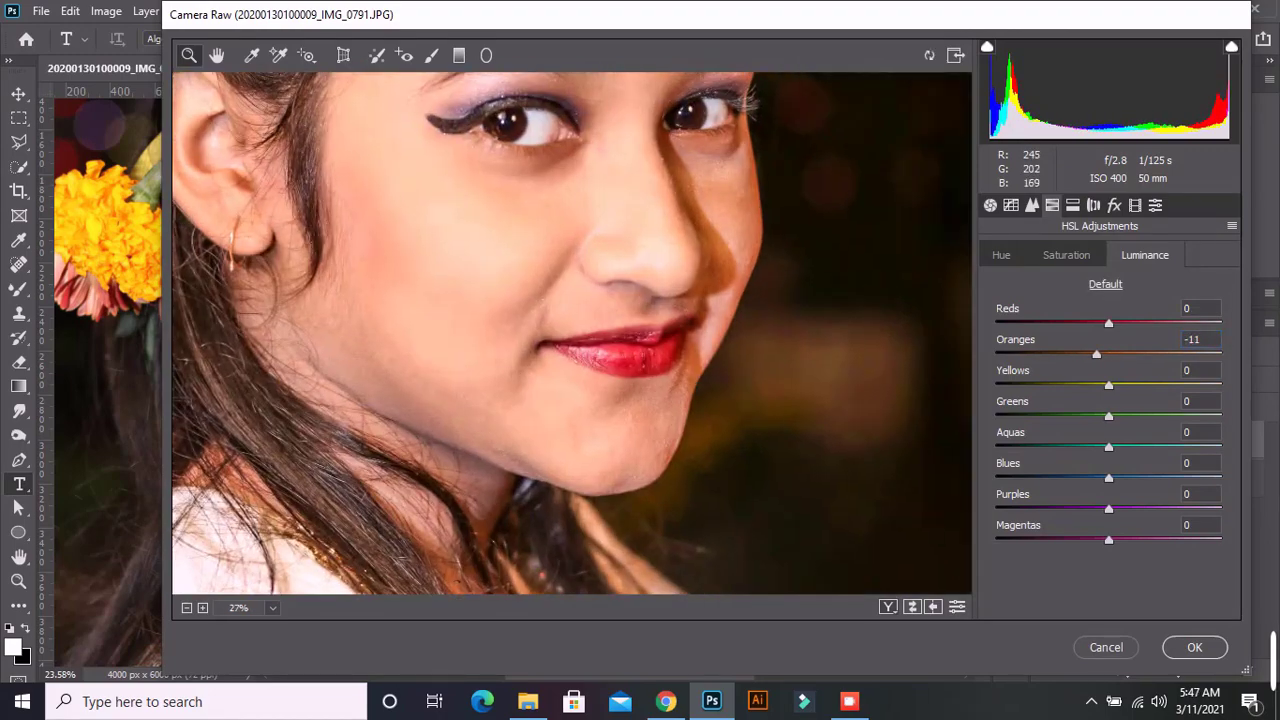
- Set HSL saturation to Oranges -22 and Yellows +56
{"action": "left_click", "coordinate": [1066, 255]}
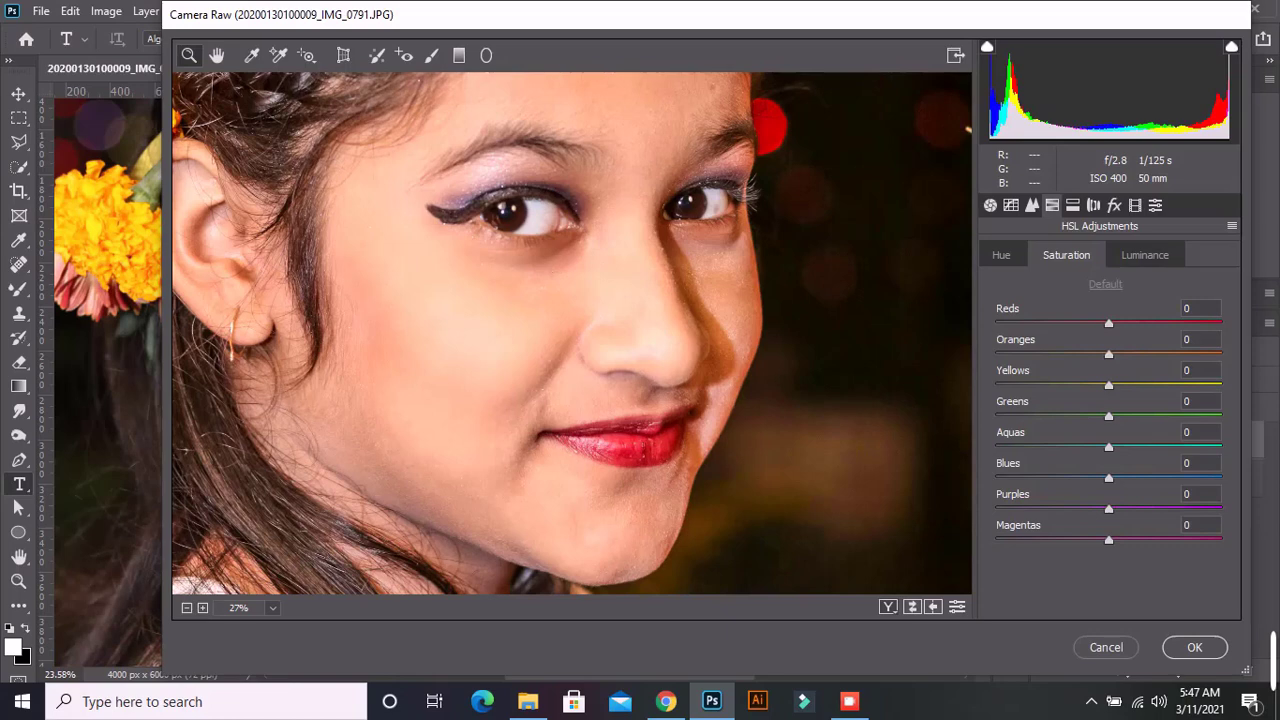
{"action": "left_click", "coordinate": [1195, 339]}
{"action": "type", "text": "-22"}
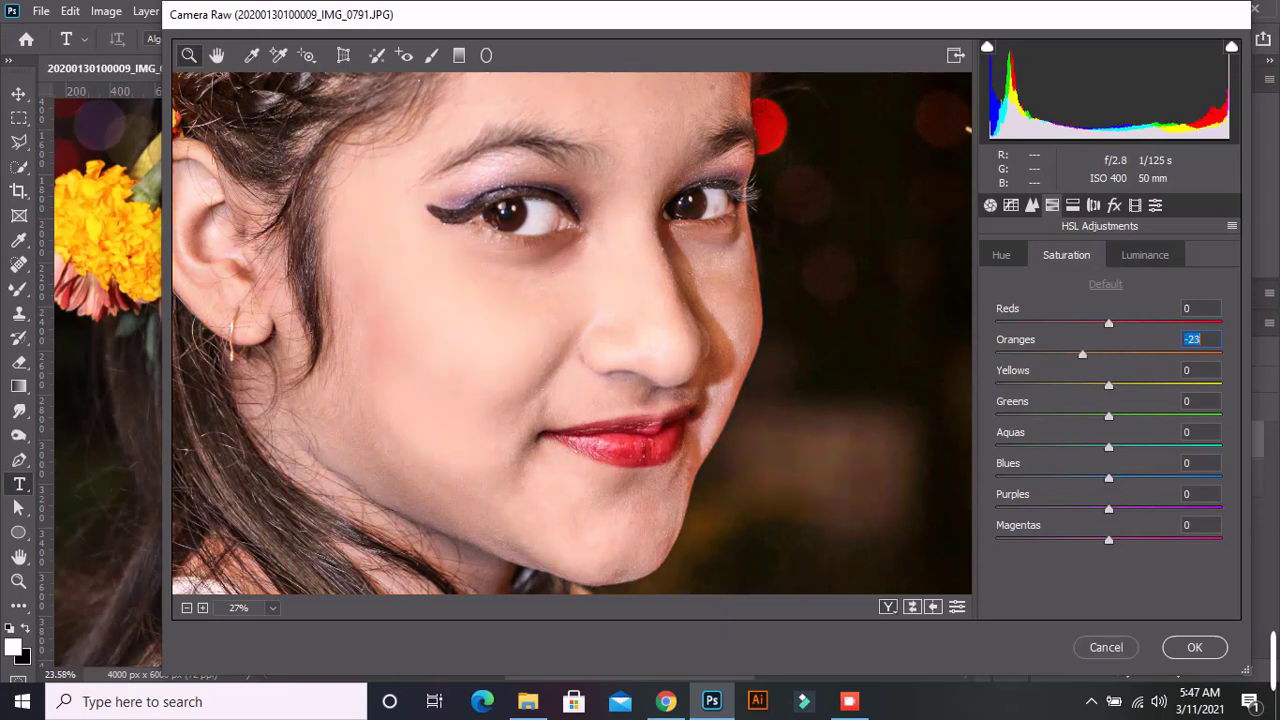
{"action": "key", "text": "Return"}
{"action": "key", "text": "ctrl+minus"}
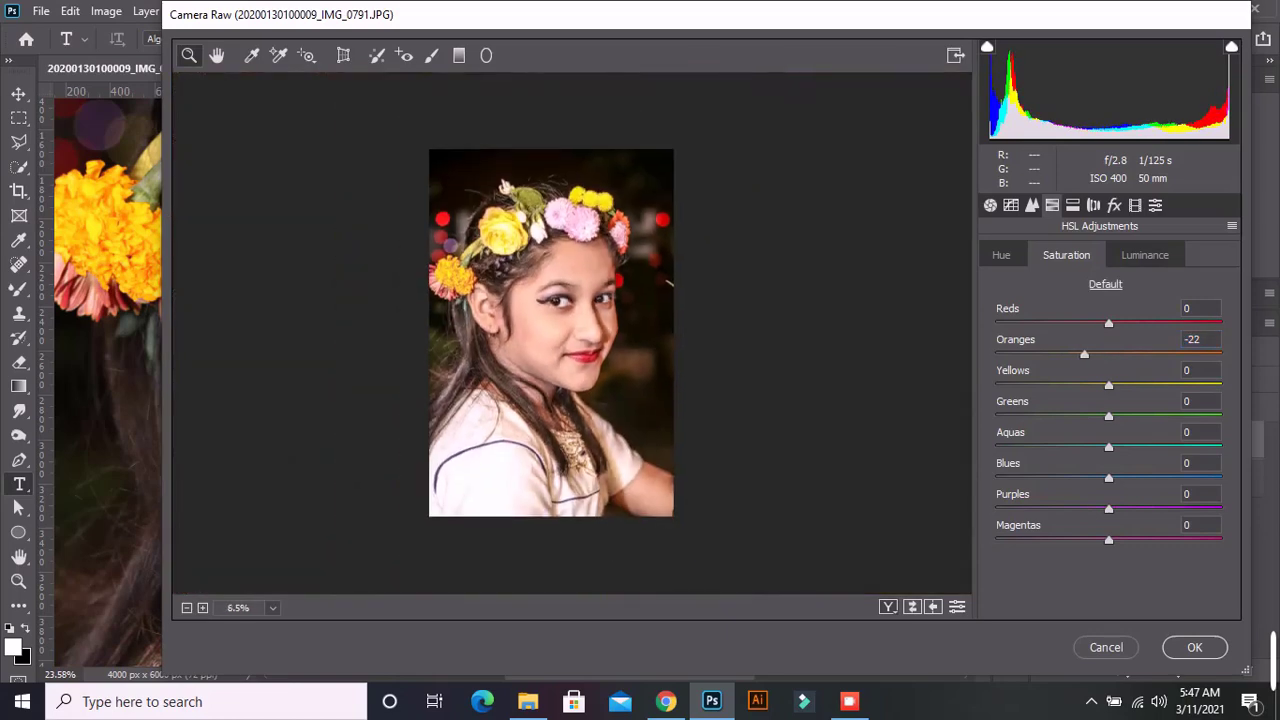
{"action": "key", "text": "Tab"}
{"action": "type", "text": "56"}
{"action": "key", "text": "Return"}
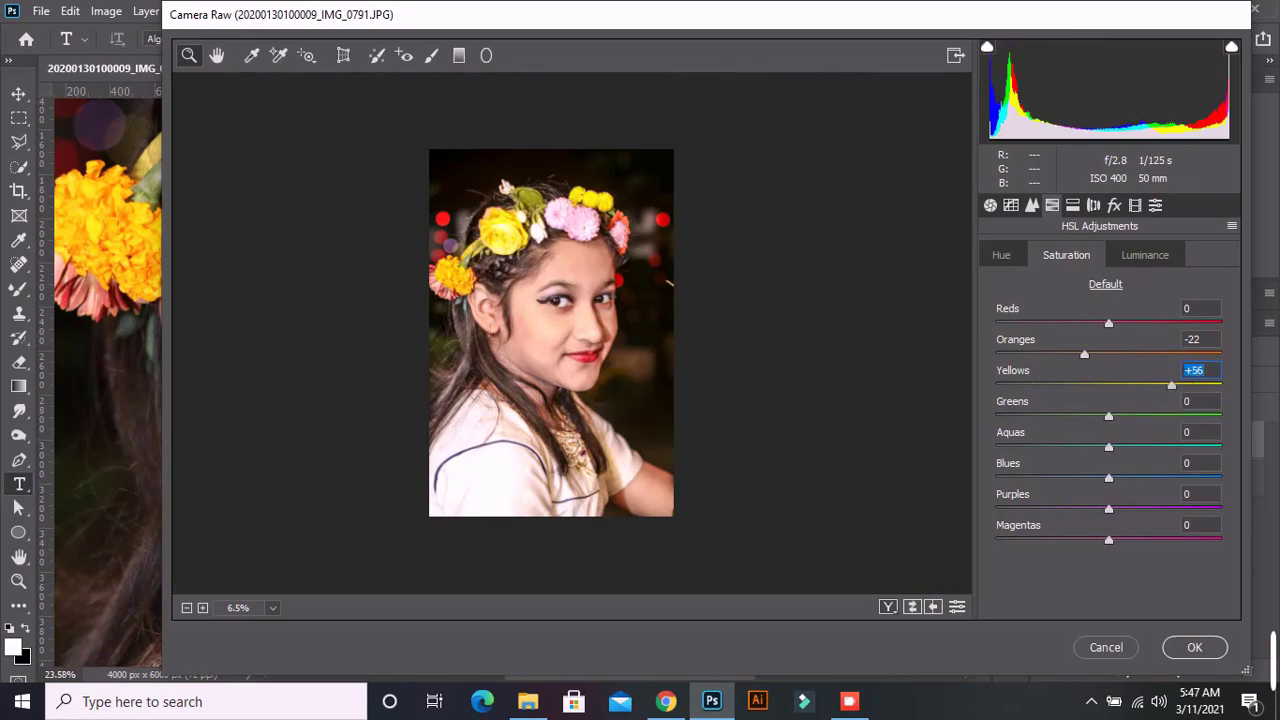
- Set Greens saturation to +50 and Blues saturation to +45
{"action": "key", "text": "Tab"}
{"action": "type", "text": "38"}
{"action": "key", "text": "Return"}
{"action": "type", "text": "50"}
{"action": "key", "text": "Return"}
{"action": "key", "text": "Tab"}
{"action": "type", "text": "45"}
{"action": "key", "text": "Return"}
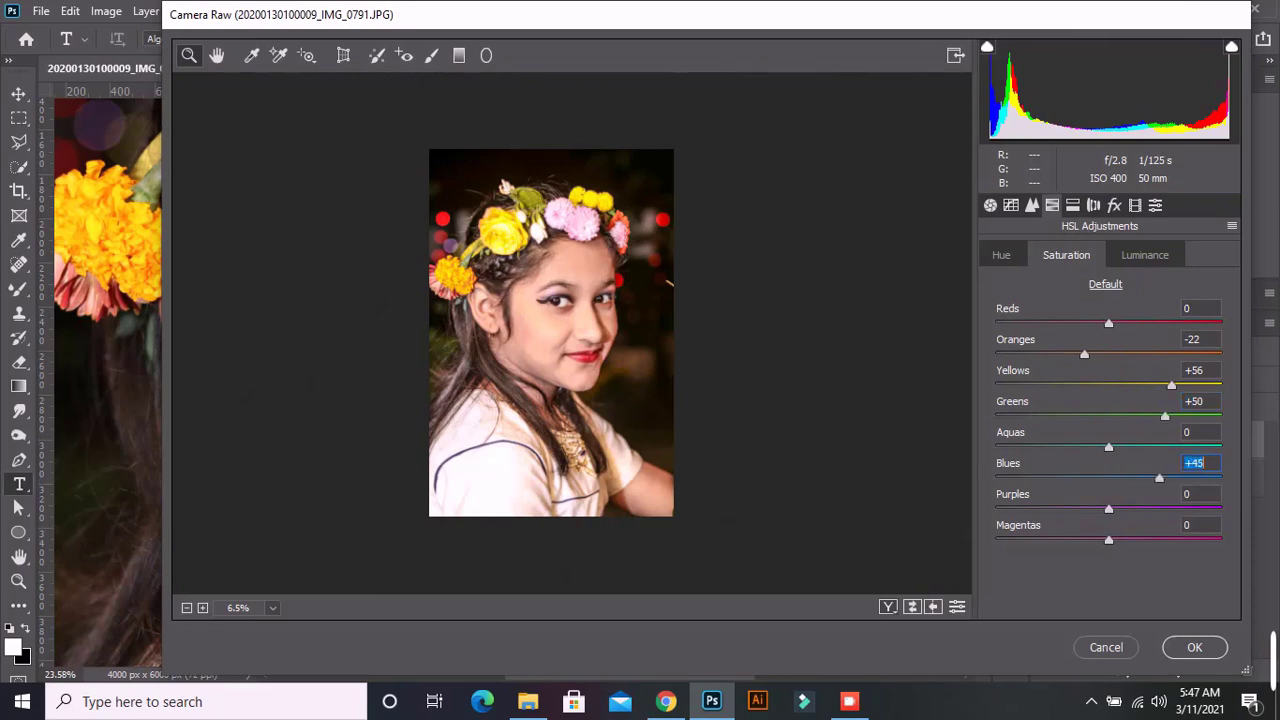
{"action": "left_click", "coordinate": [1031, 205]}
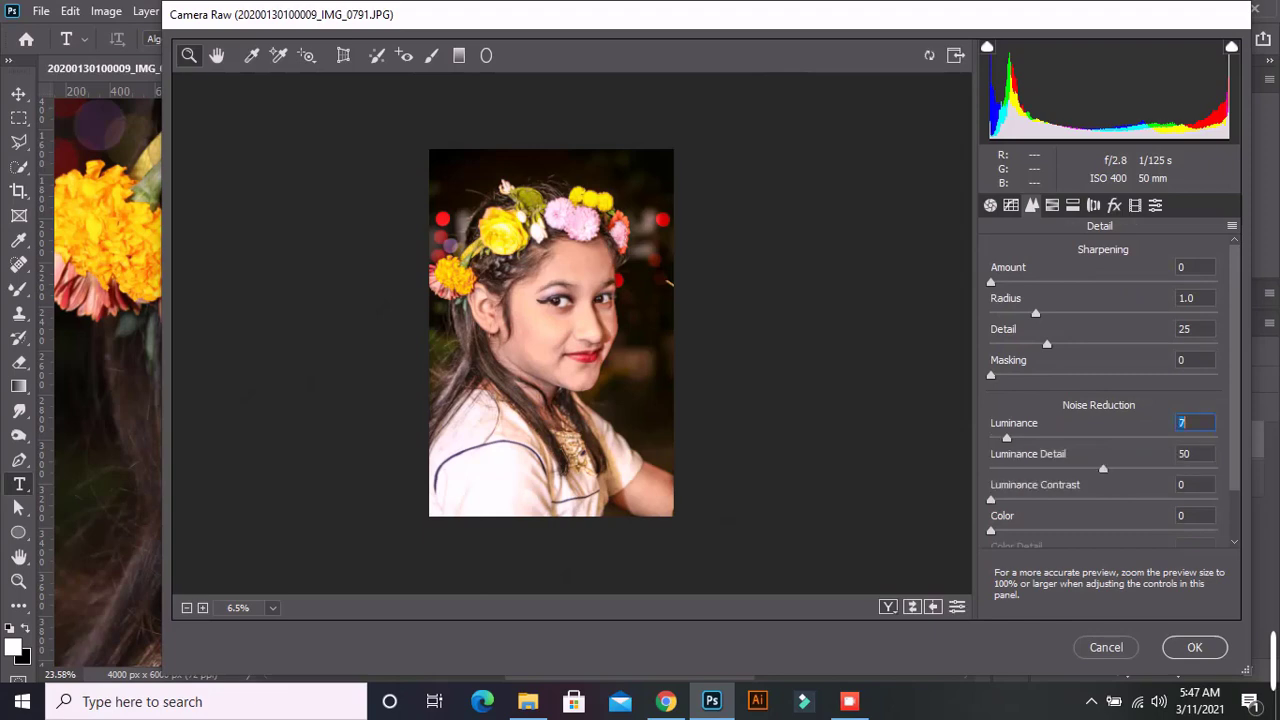
- Raise Vibrance to +58 in the Basic panel and apply the Camera Raw edits
{"action": "left_click", "coordinate": [990, 205]}
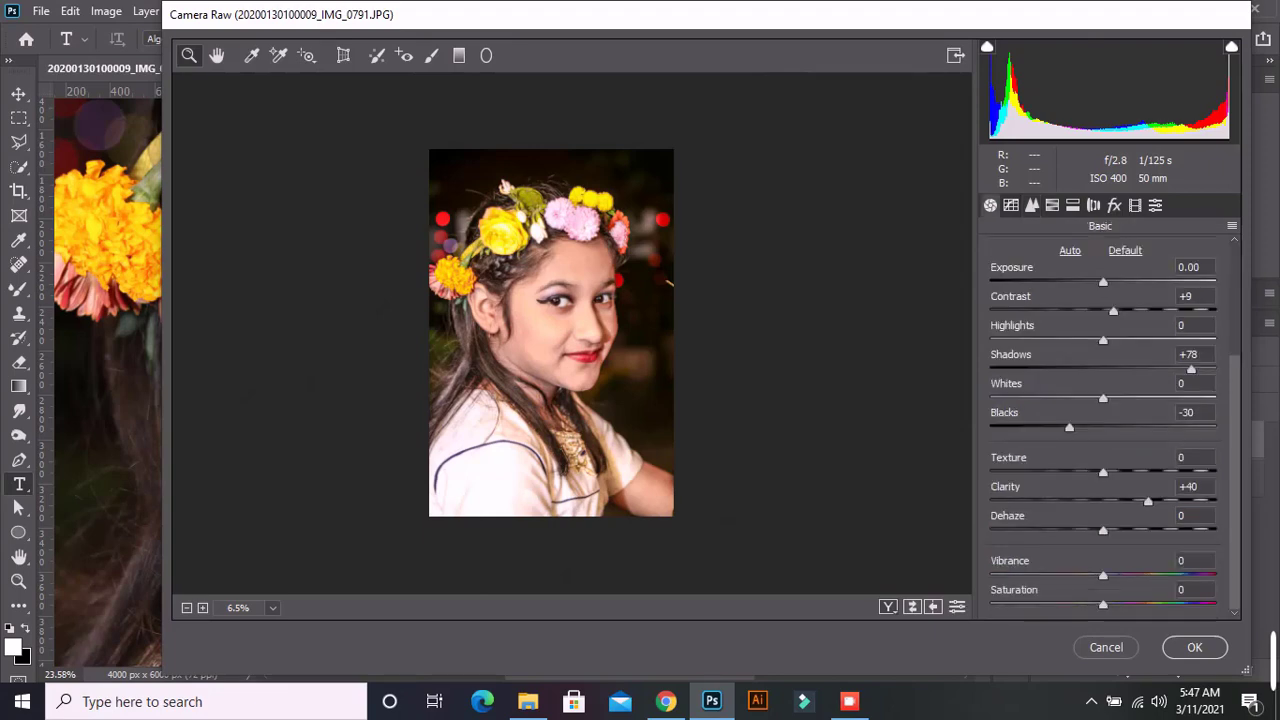
{"action": "left_click_drag", "start_coordinate": [1103, 576], "coordinate": [1168, 576]}
{"action": "key", "text": "Return"}
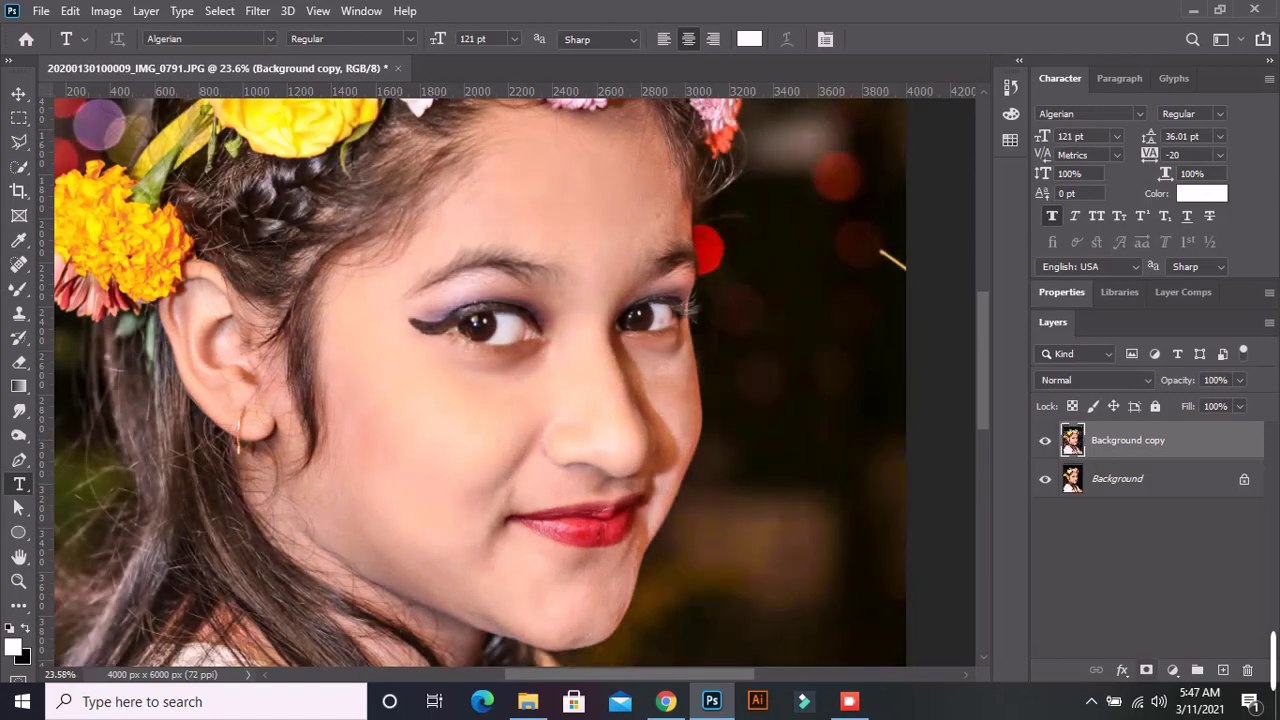
- Zoom out to the whole photo and reopen the Camera Raw filter
{"action": "key", "text": "z"}
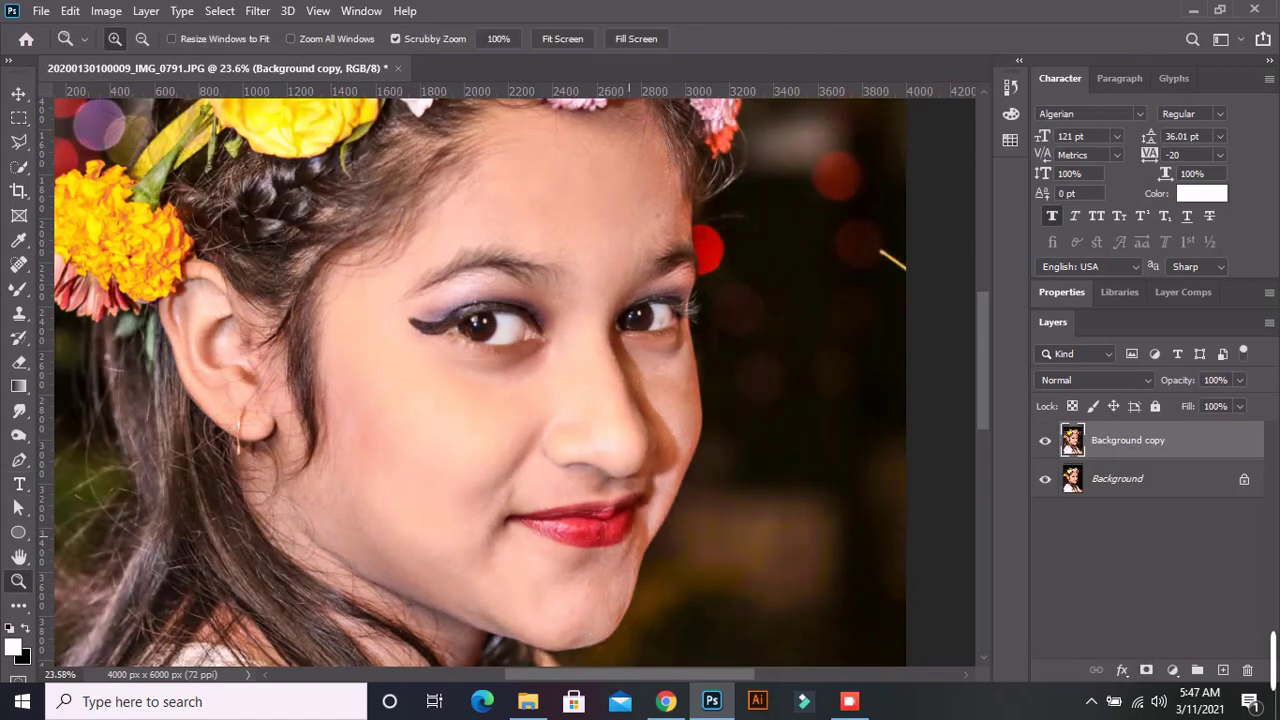
{"action": "left_click_drag", "start_coordinate": [528, 380], "coordinate": [420, 380]}
{"action": "left_click", "coordinate": [257, 10]}
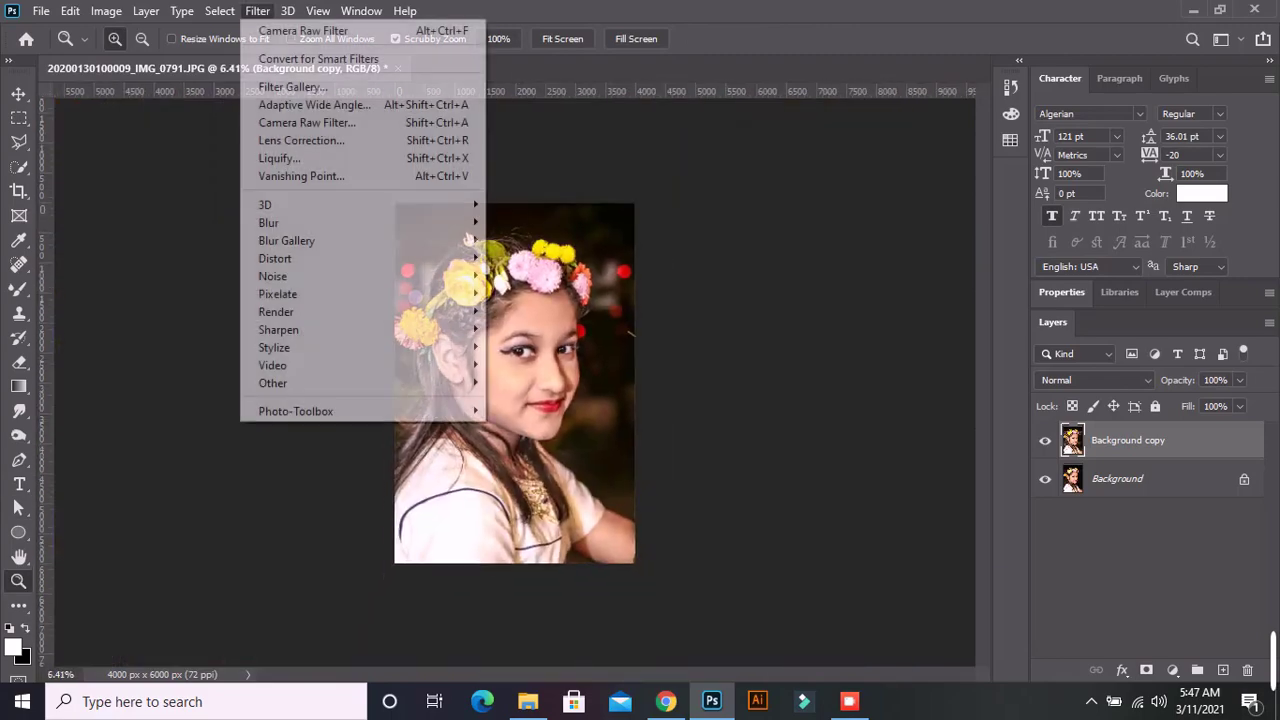
{"action": "left_click", "coordinate": [306, 122]}
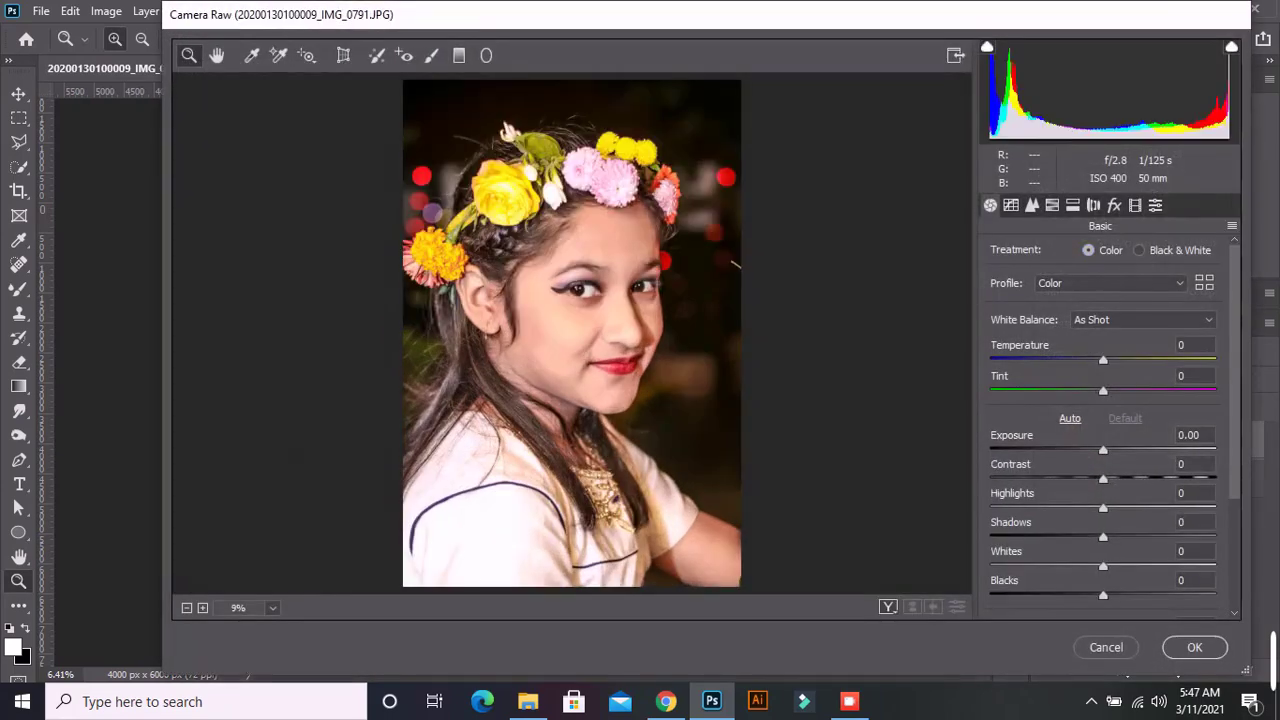
- Load the 'Last Time Use' Camera Raw preset and apply it to the photo
{"action": "left_click", "coordinate": [1232, 226]}
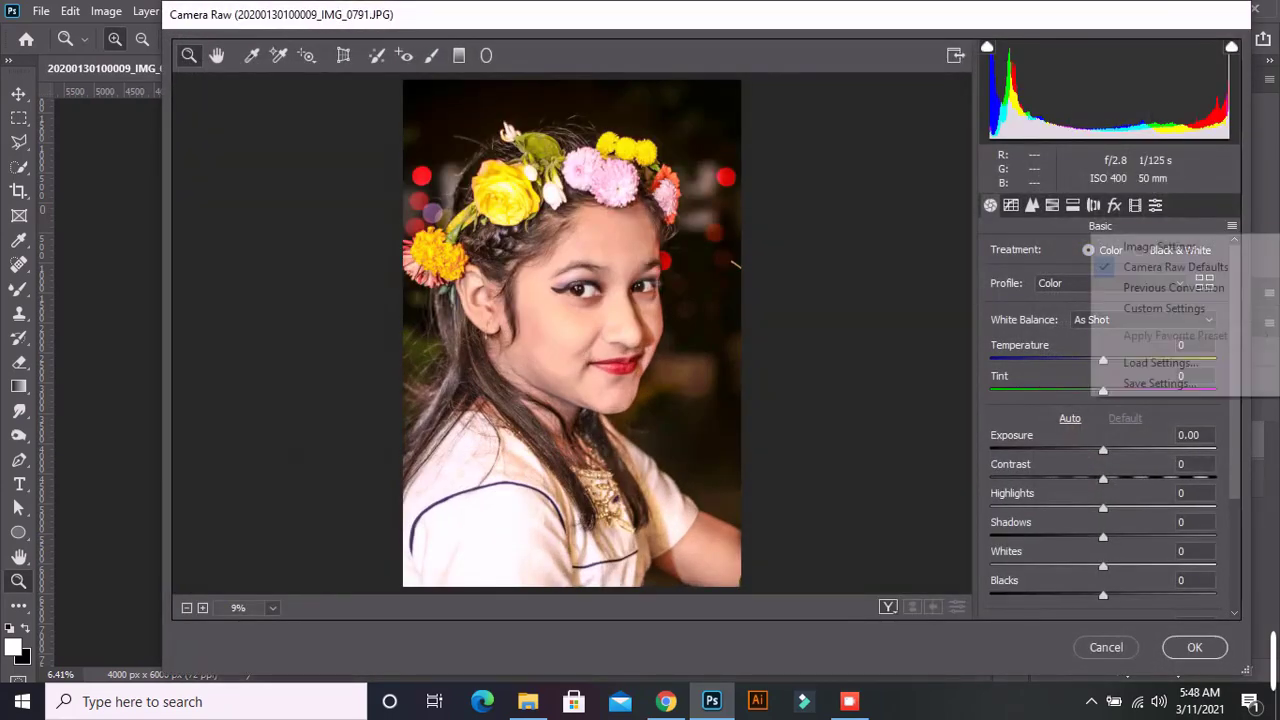
{"action": "left_click", "coordinate": [1160, 362]}
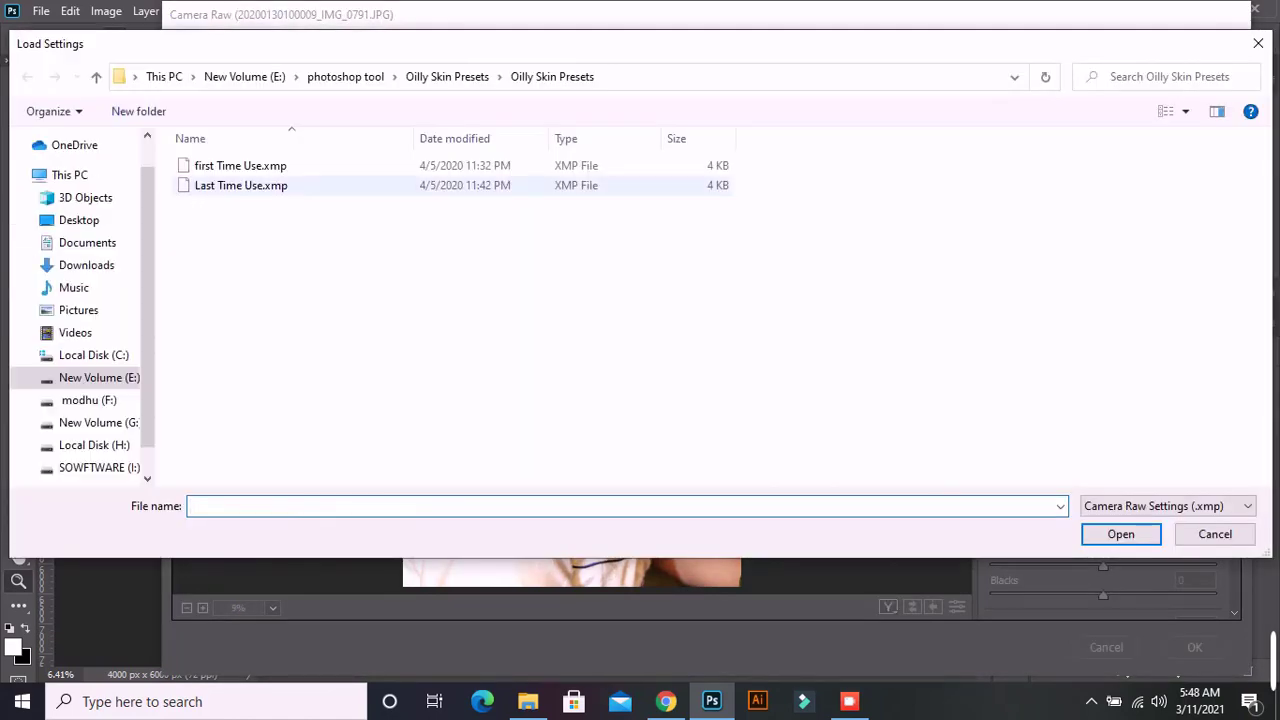
{"action": "left_click", "coordinate": [240, 185]}
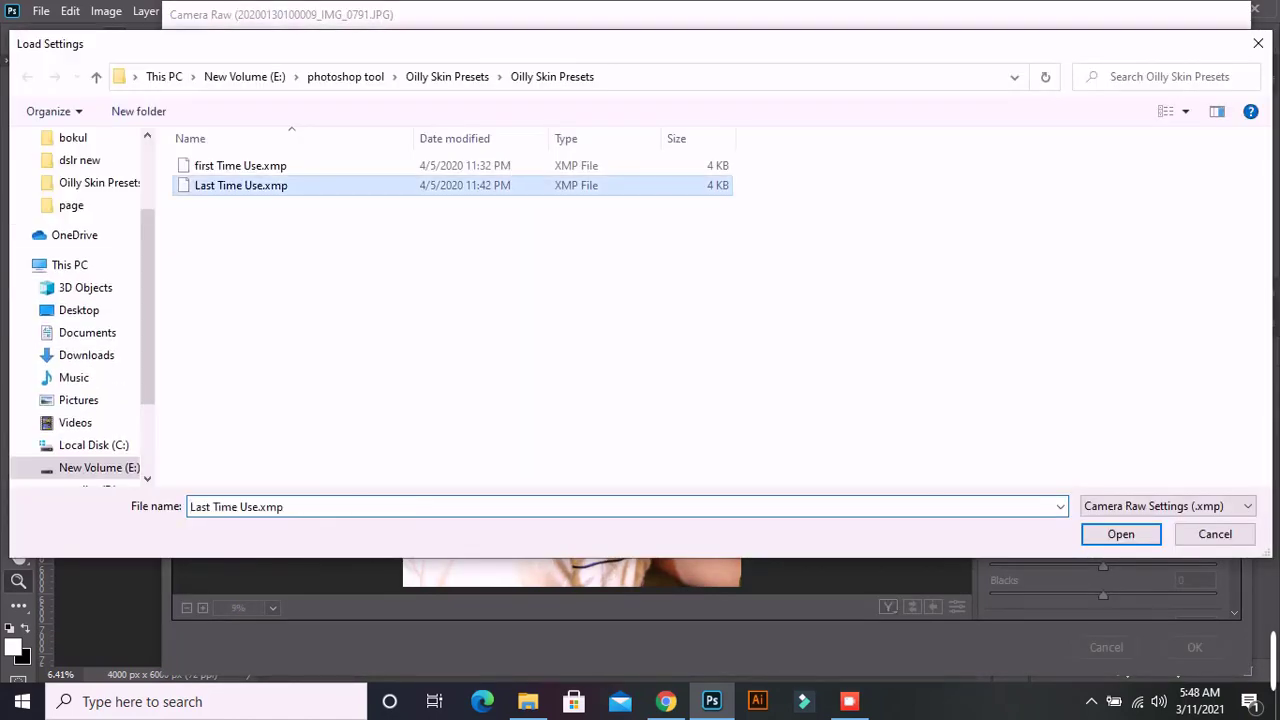
{"action": "key", "text": "Return"}
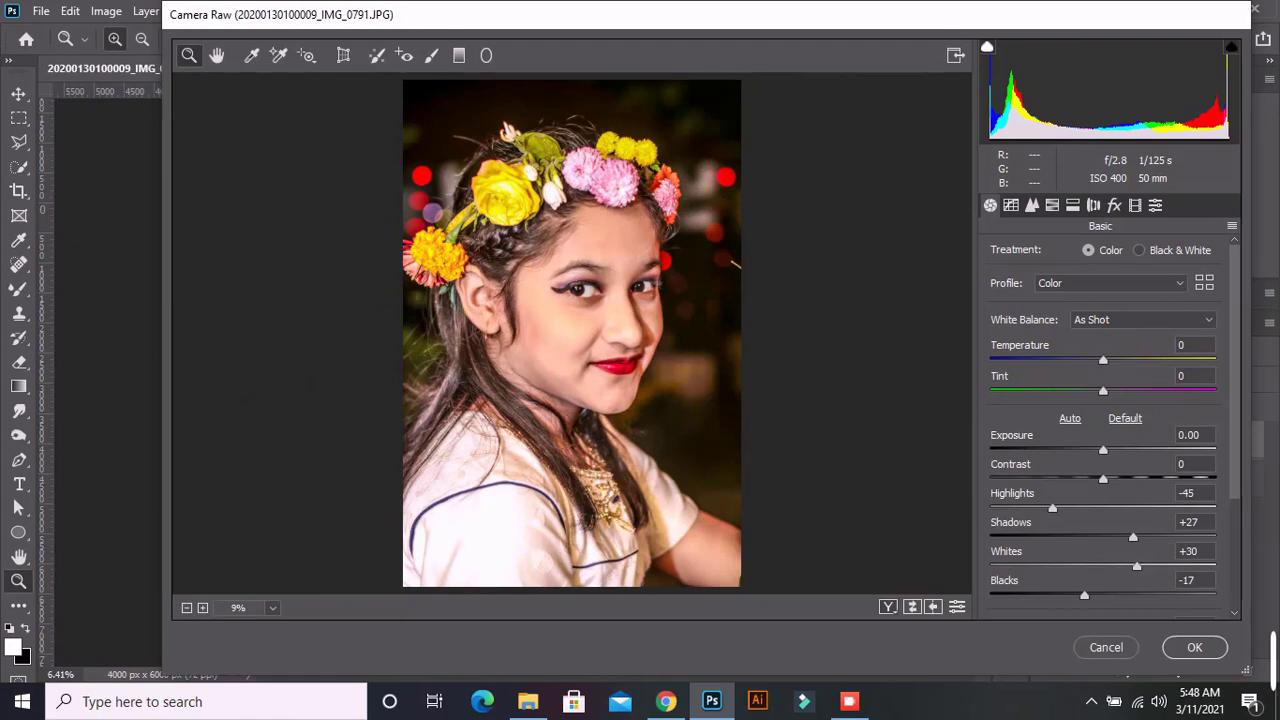
{"action": "key", "text": "Return"}
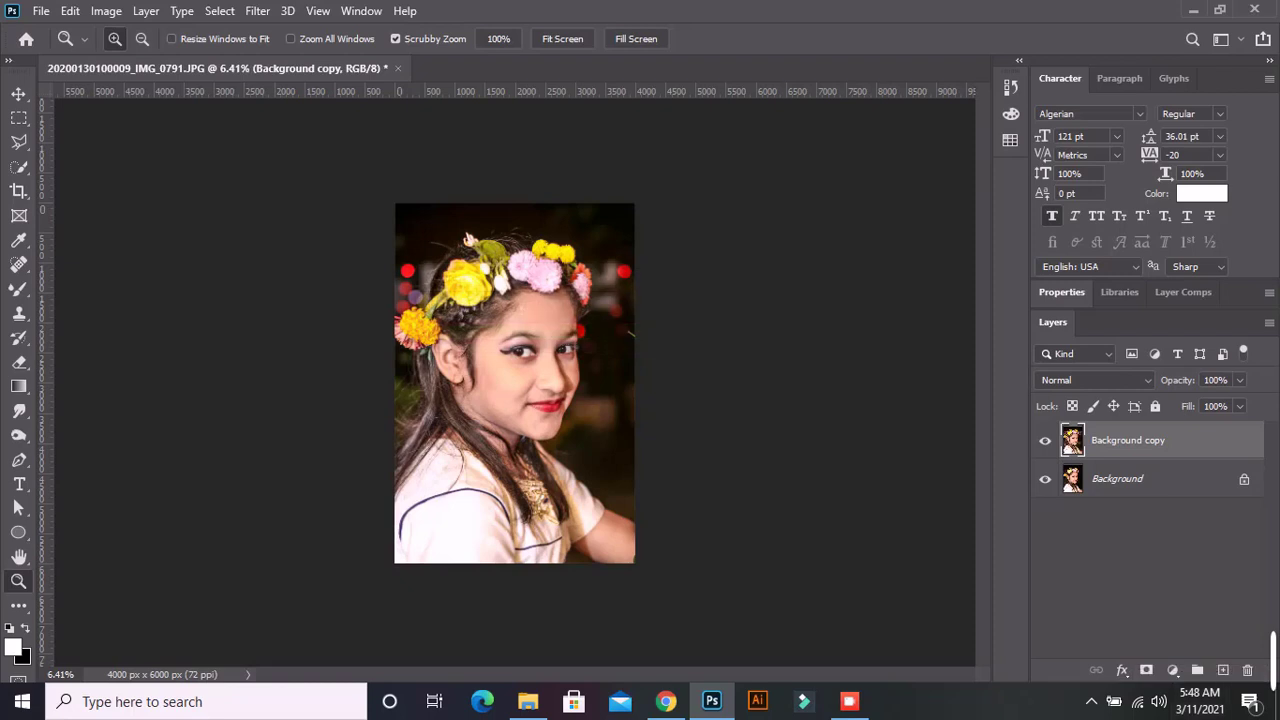
- Launch the SkinFiner plugin from the Filter menu on the Background copy layer
{"action": "left_click", "coordinate": [257, 11]}
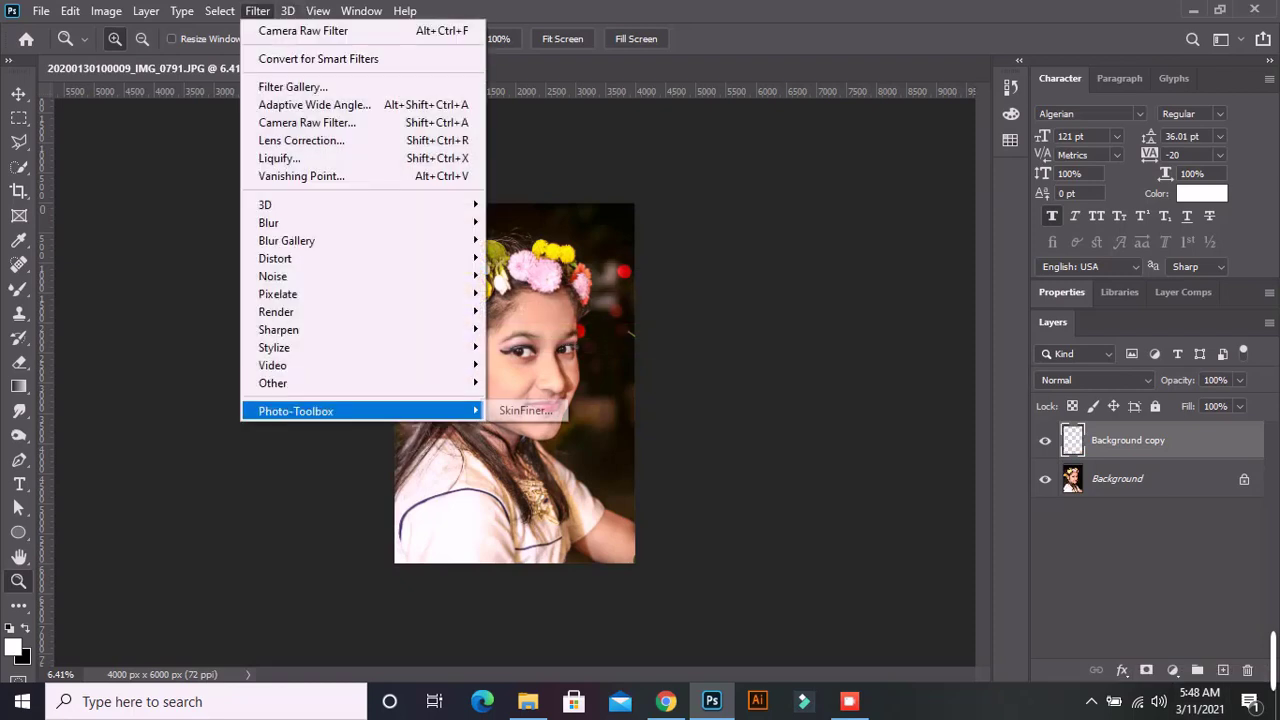
{"action": "left_click", "coordinate": [527, 410]}
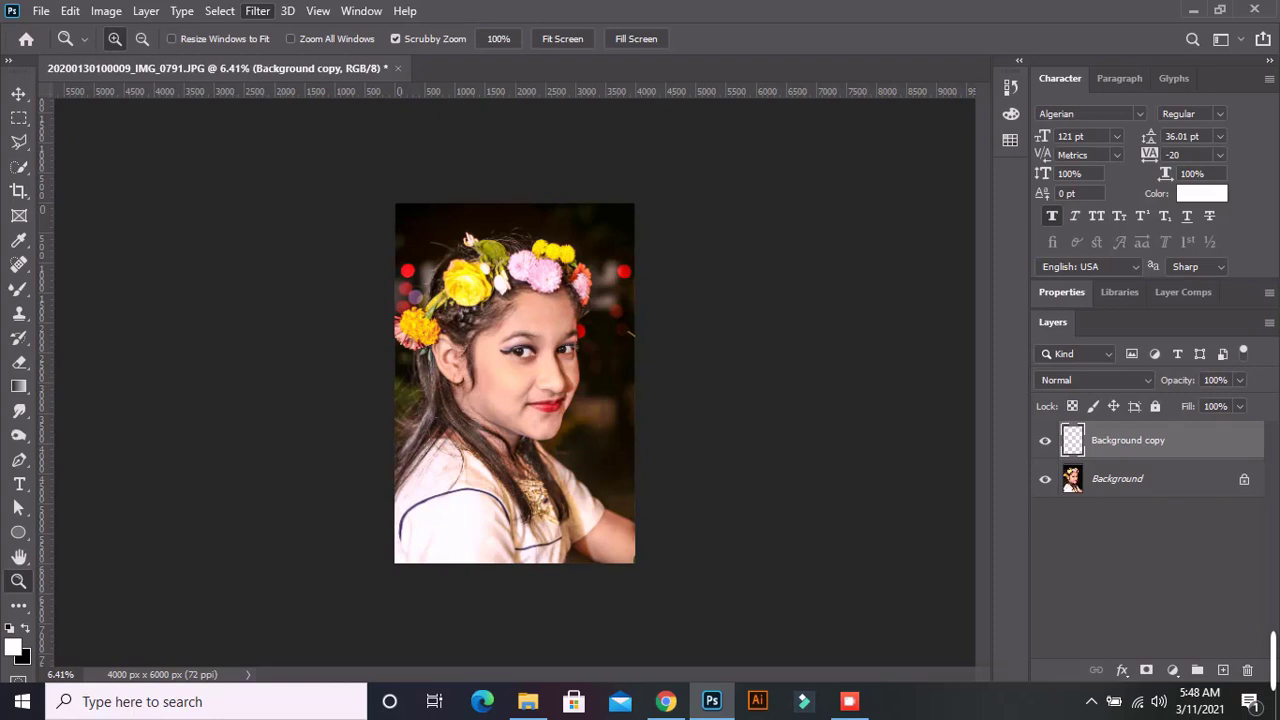
{"action": "key", "text": "XF86AudioRaiseVolume"}
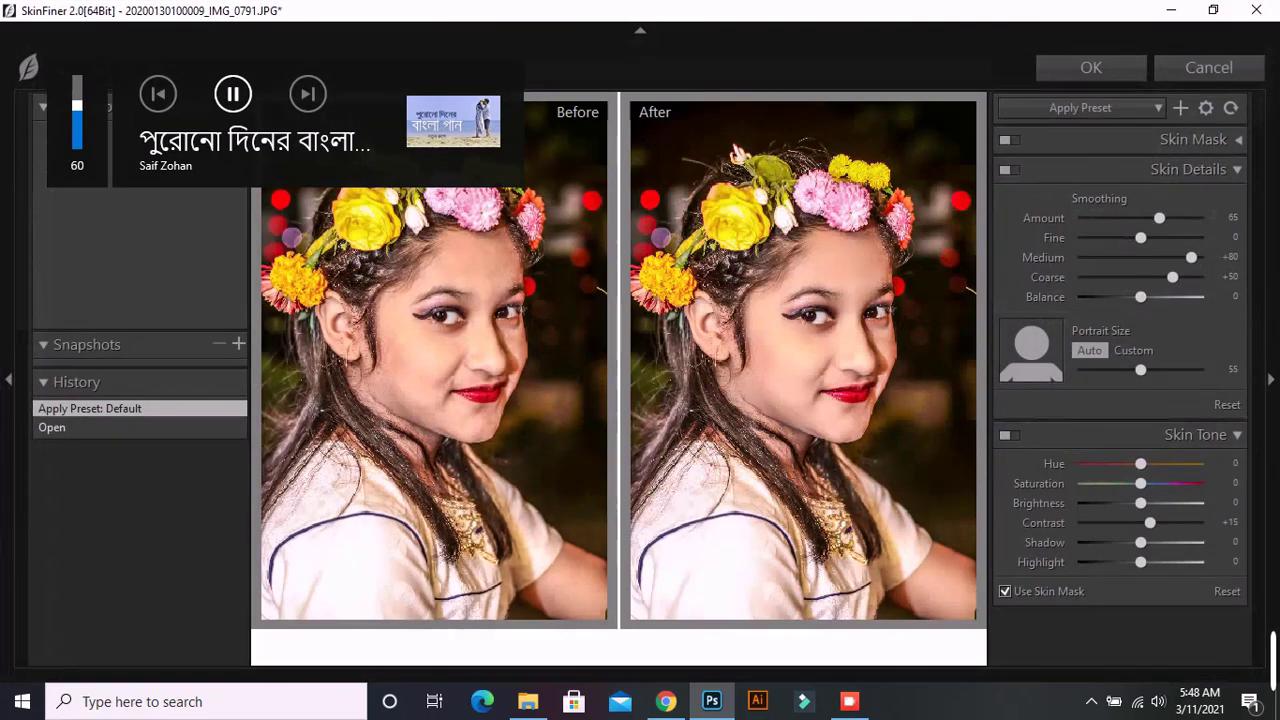
- Compare the preview at 1:1, 1:2 and 1:4 and set Smoothing Amount to 87
{"action": "key", "text": "ctrl+alt+0"}
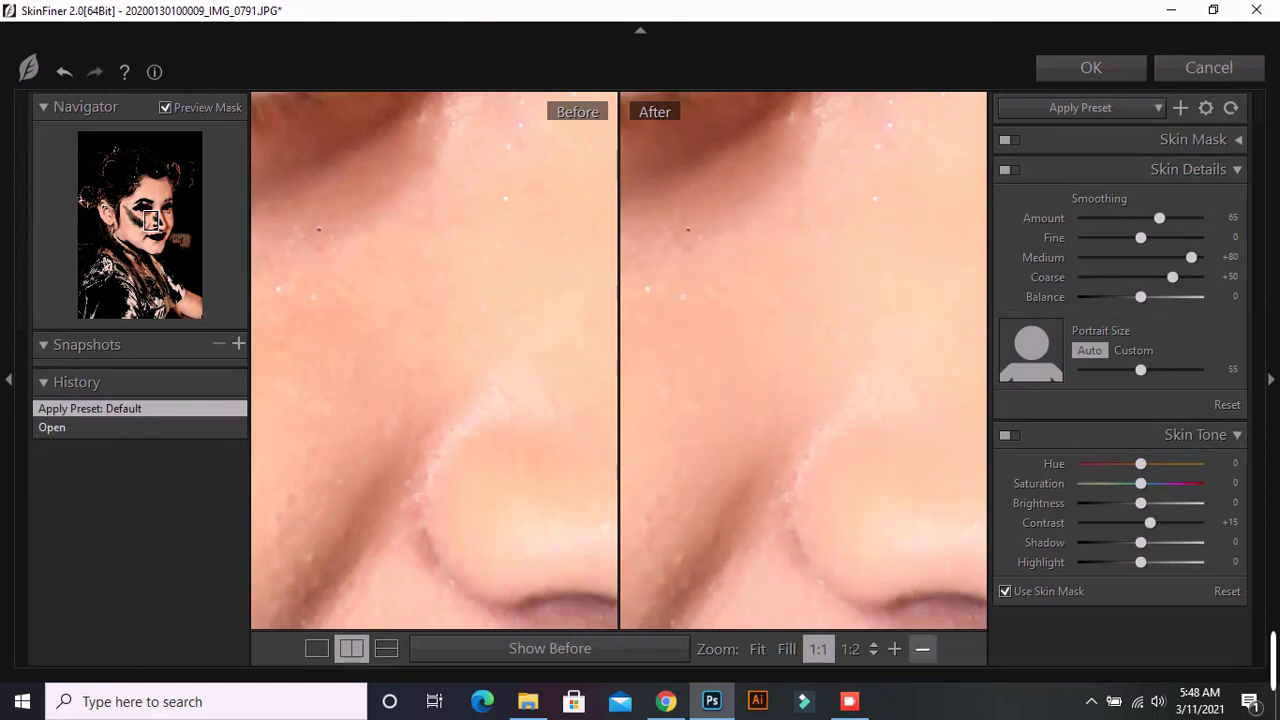
{"action": "left_click", "coordinate": [922, 648]}
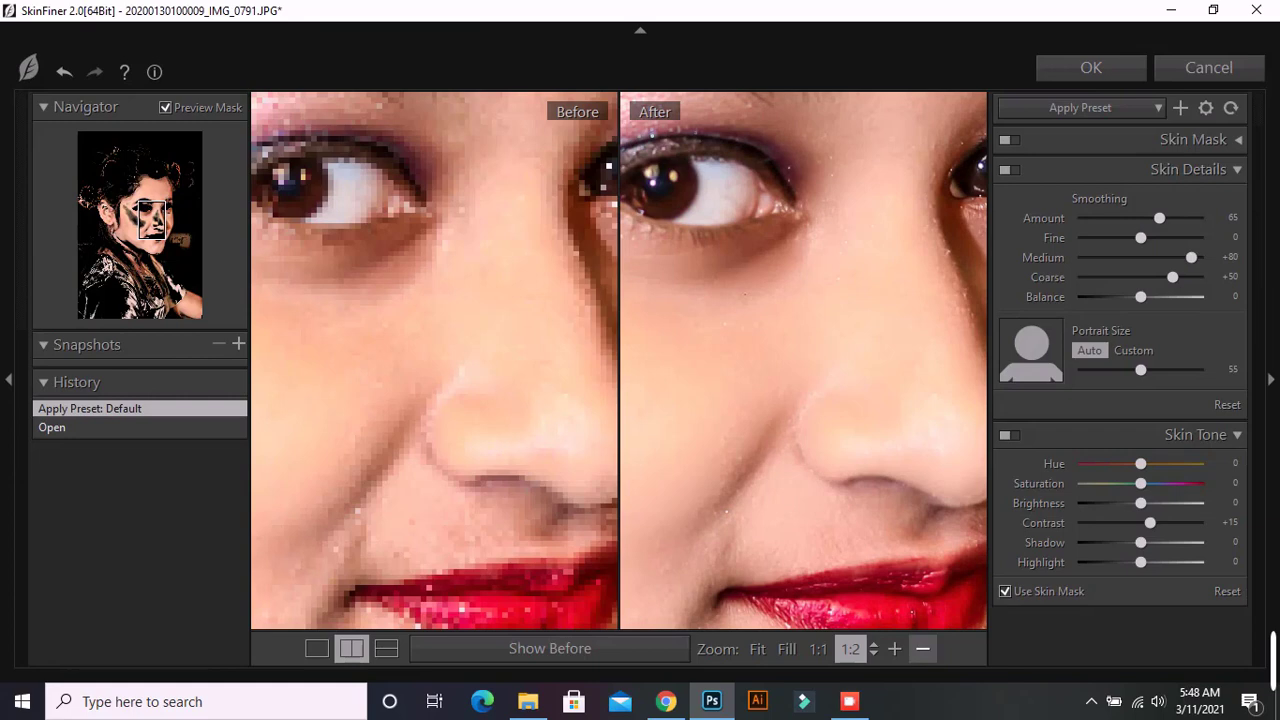
{"action": "left_click", "coordinate": [922, 648]}
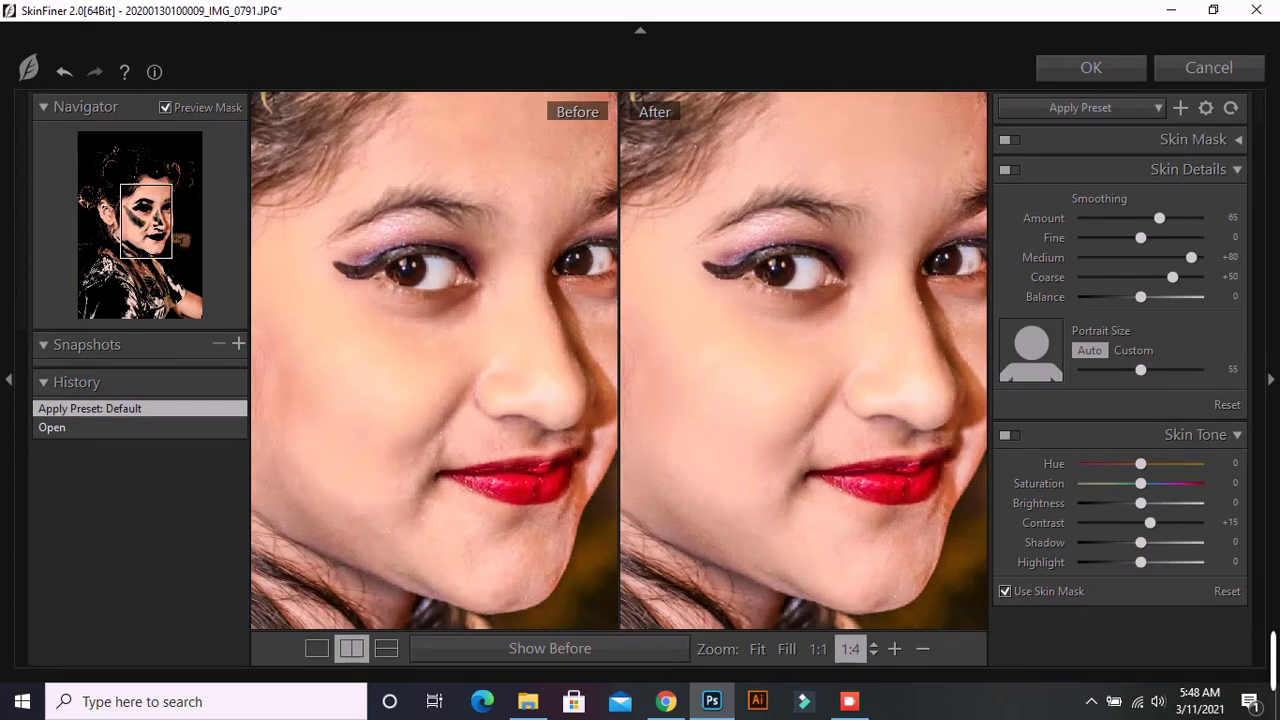
{"action": "left_click_drag", "start_coordinate": [1159, 218], "coordinate": [1177, 218]}
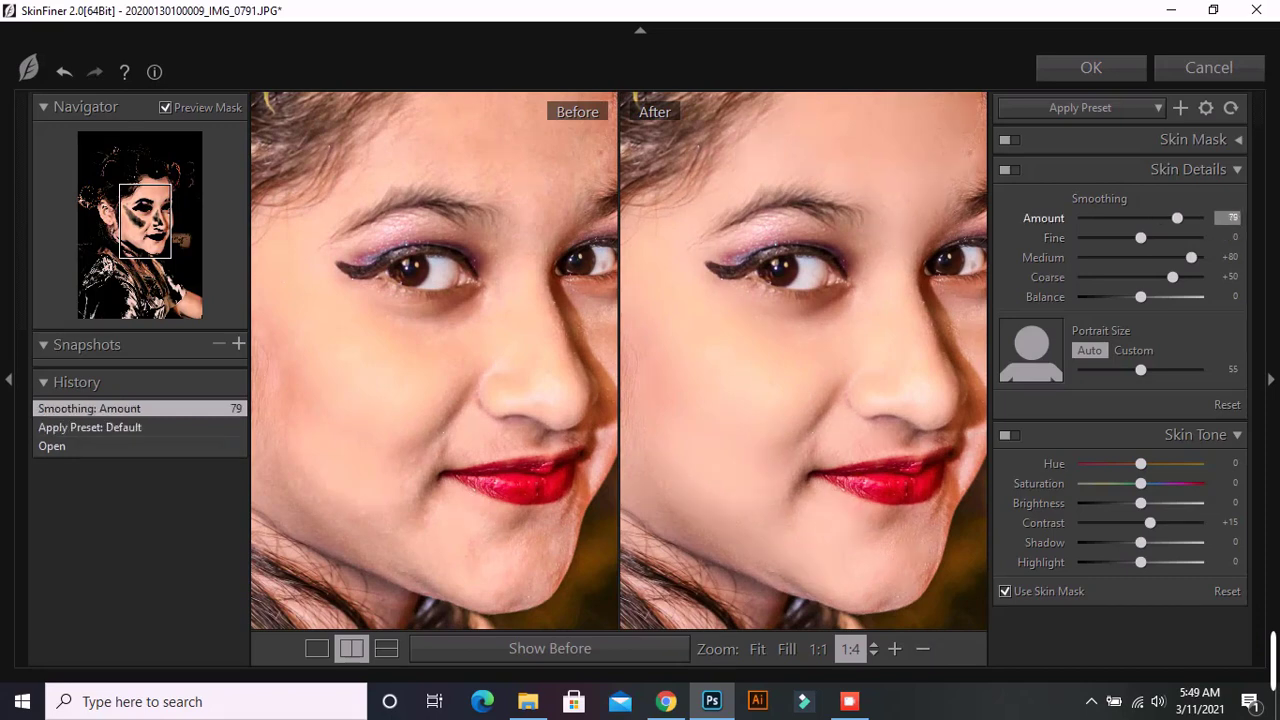
{"action": "type", "text": "87"}
{"action": "key", "text": "Return"}
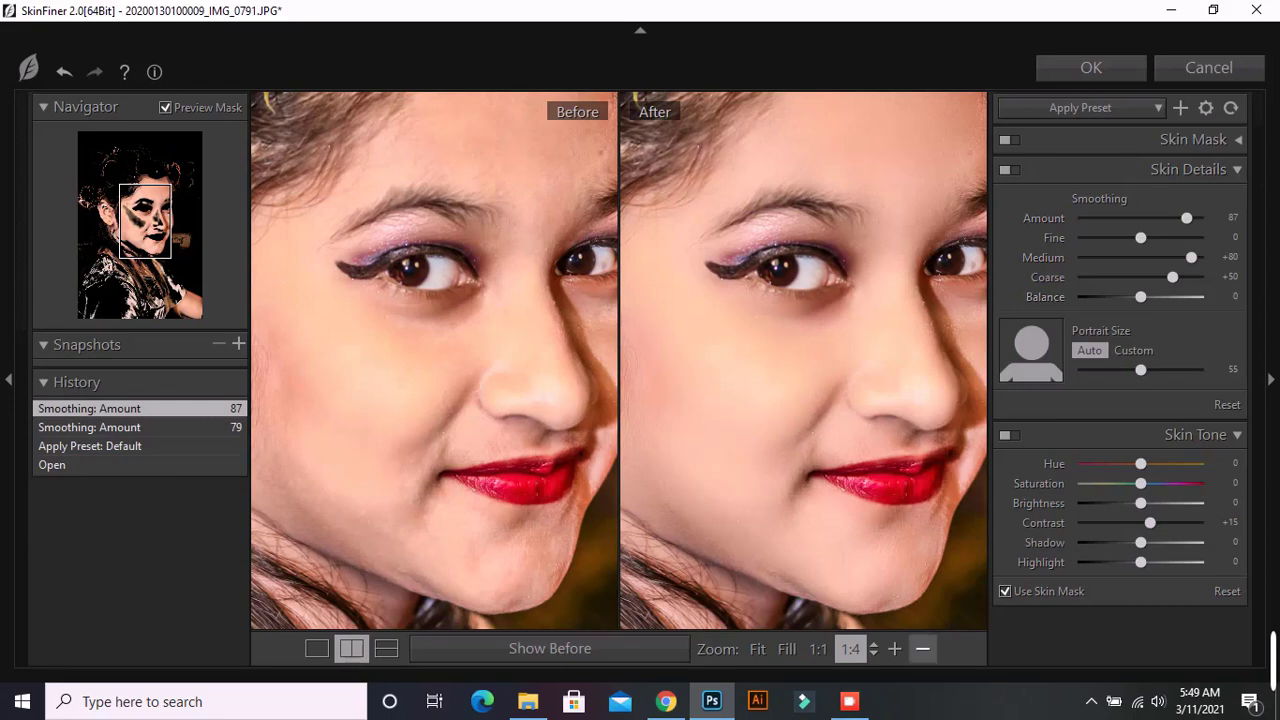
{"action": "left_click", "coordinate": [922, 648]}
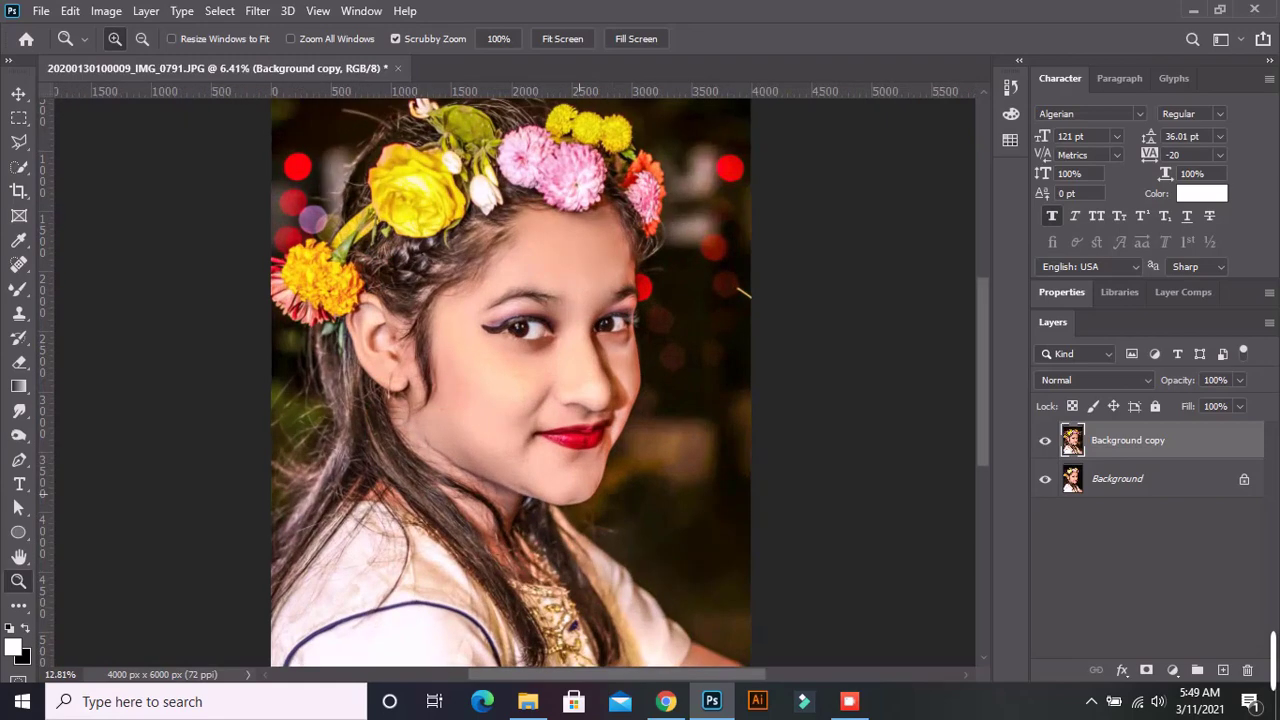
- Run the GREYCstoration noise filter at Strength 90 on the portrait
{"action": "left_click", "coordinate": [257, 11]}
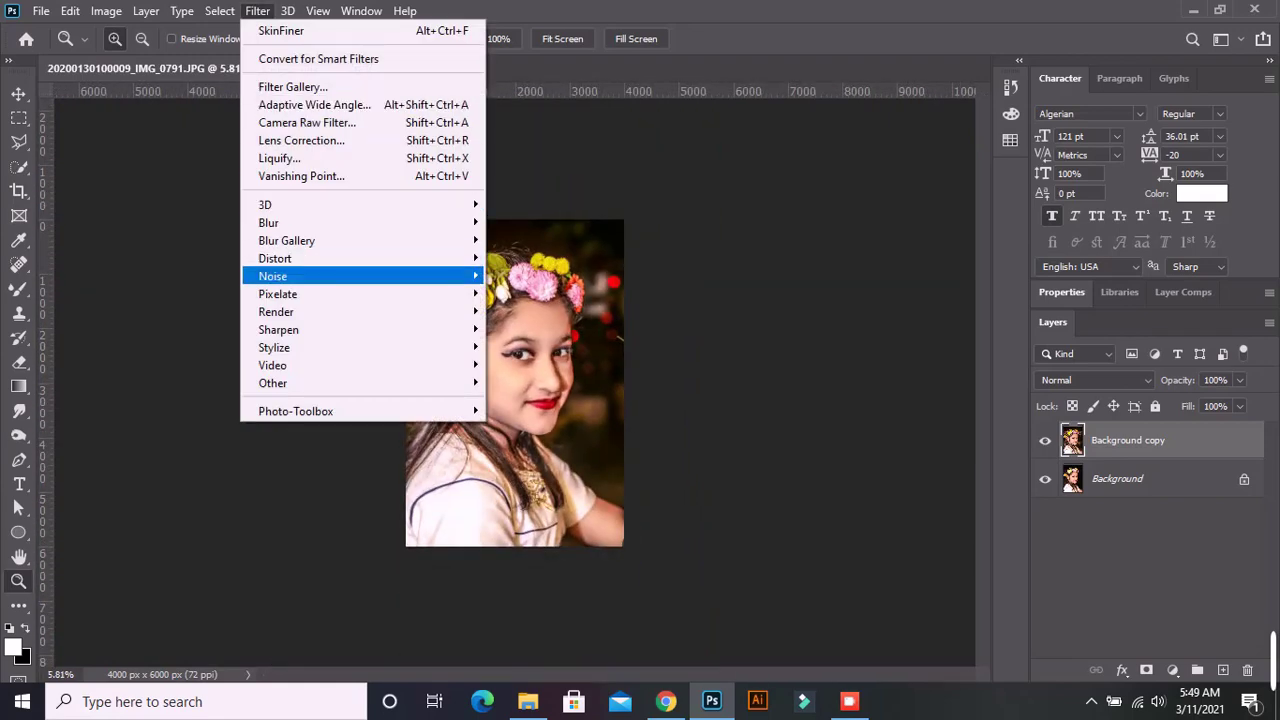
{"action": "left_click", "coordinate": [532, 328]}
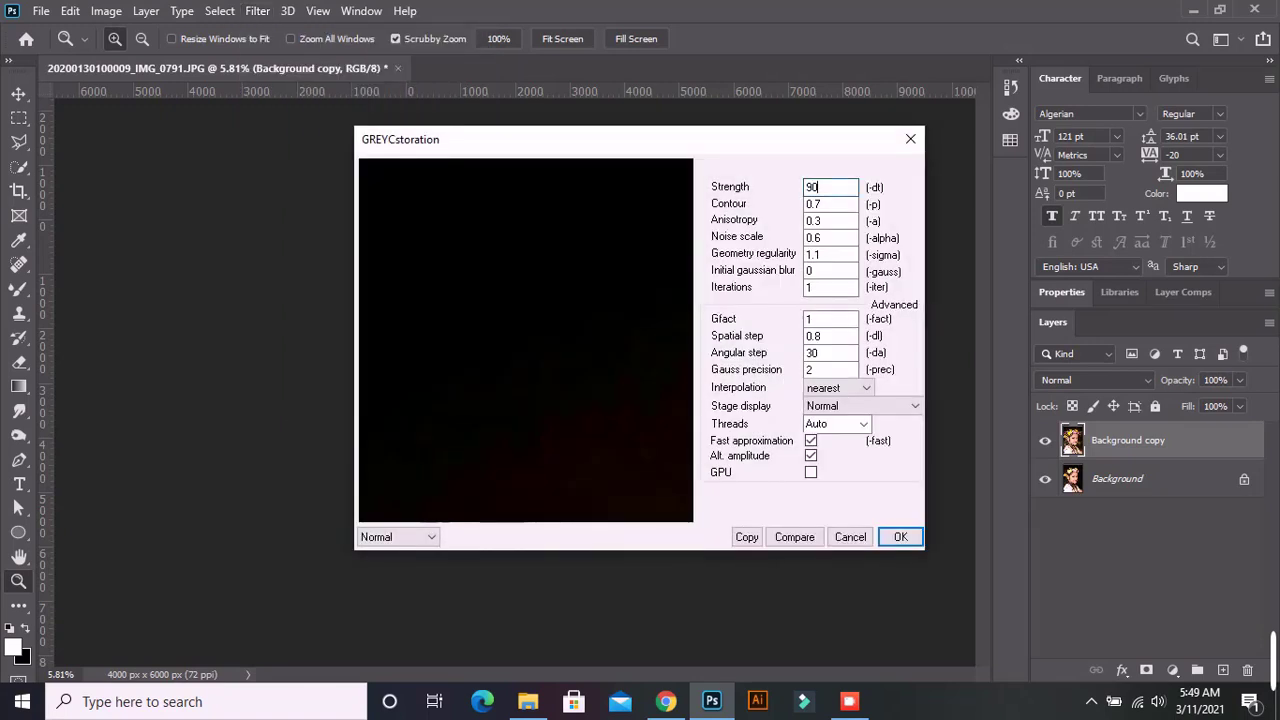
{"action": "left_click", "coordinate": [900, 537]}
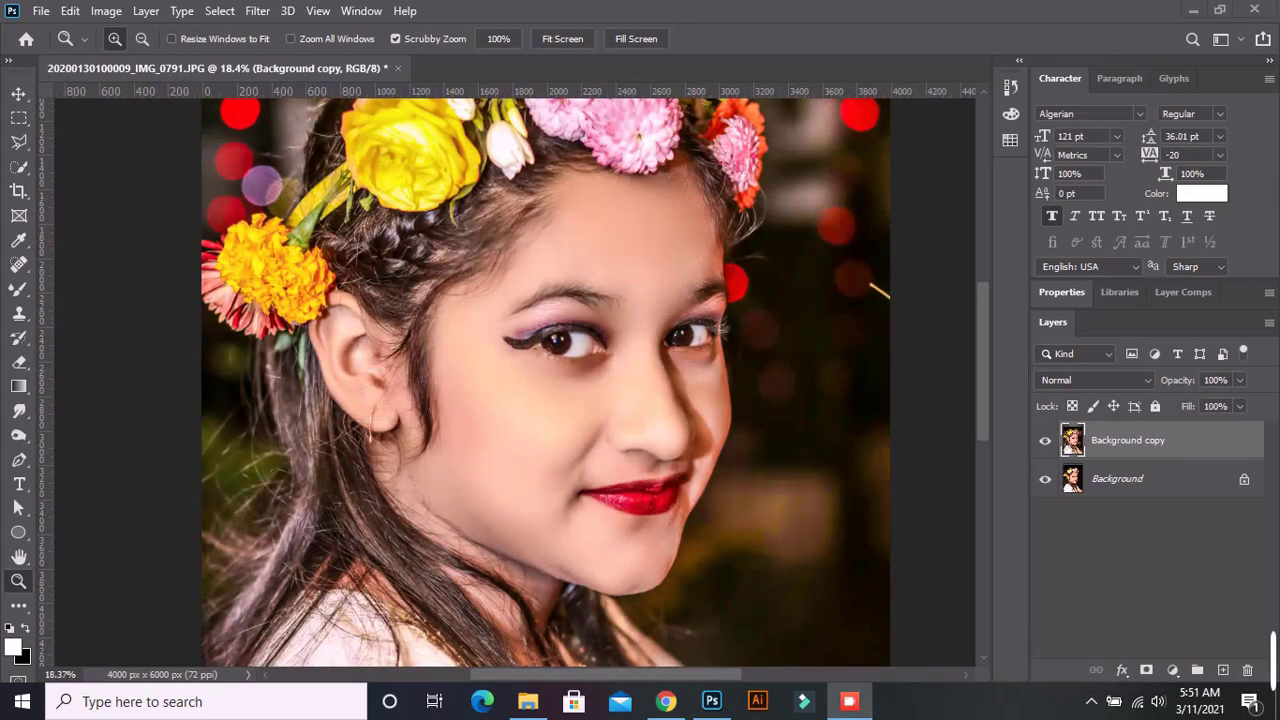
- Zoom out on the canvas and launch the Camera Raw Filter on the portrait
{"action": "scroll", "coordinate": [563, 380], "scroll_direction": "down", "scroll_amount": 3}
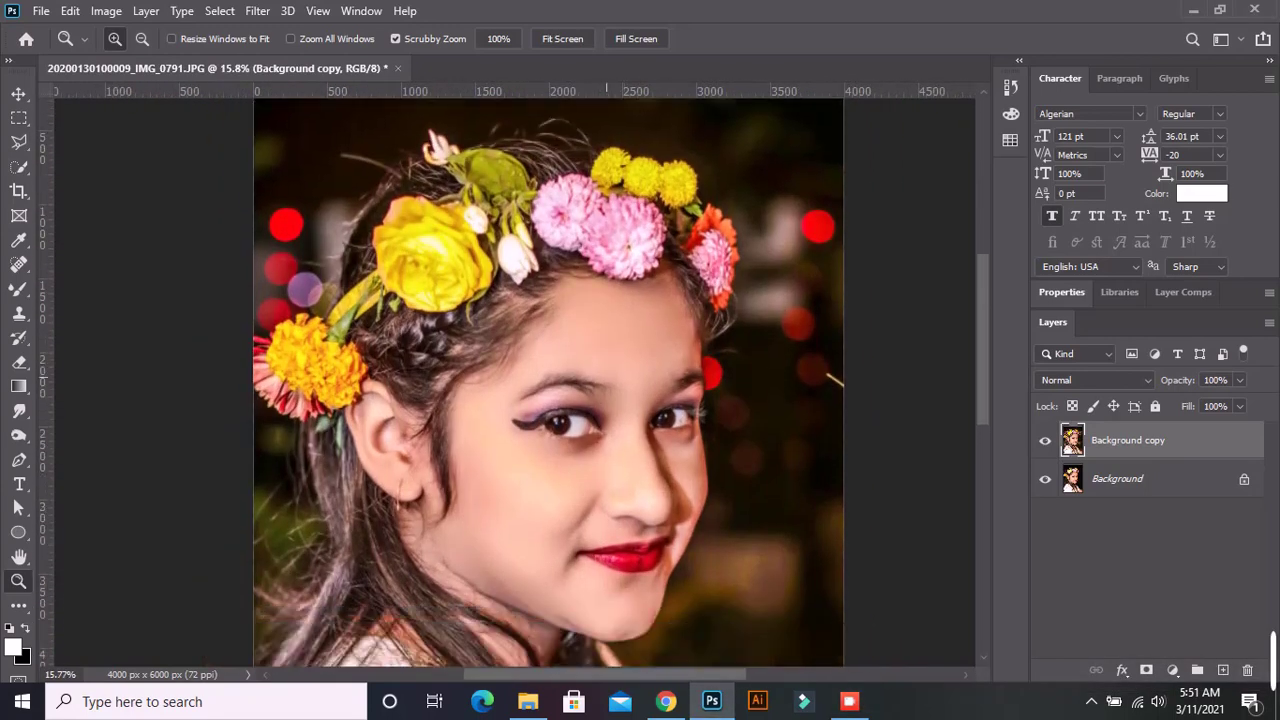
{"action": "scroll", "coordinate": [510, 280], "scroll_direction": "down", "scroll_amount": 5}
{"action": "scroll", "coordinate": [563, 383], "scroll_direction": "up", "scroll_amount": 3}
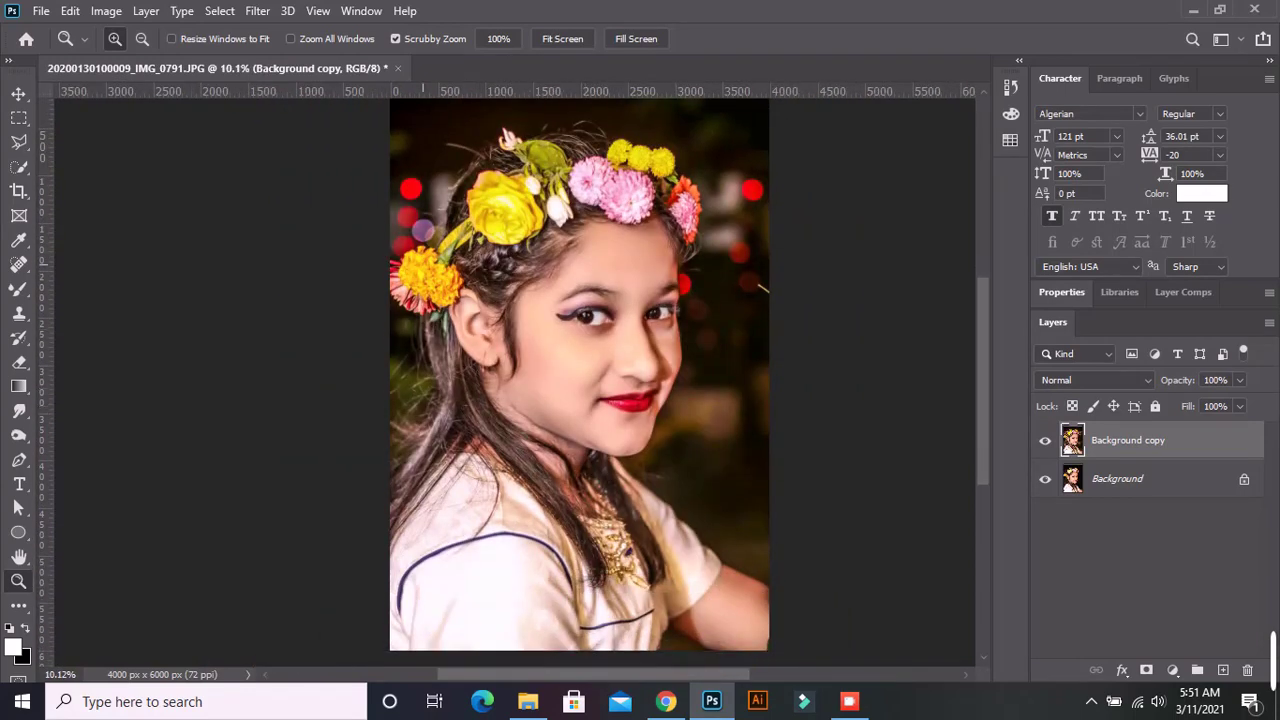
{"action": "left_click", "coordinate": [257, 11]}
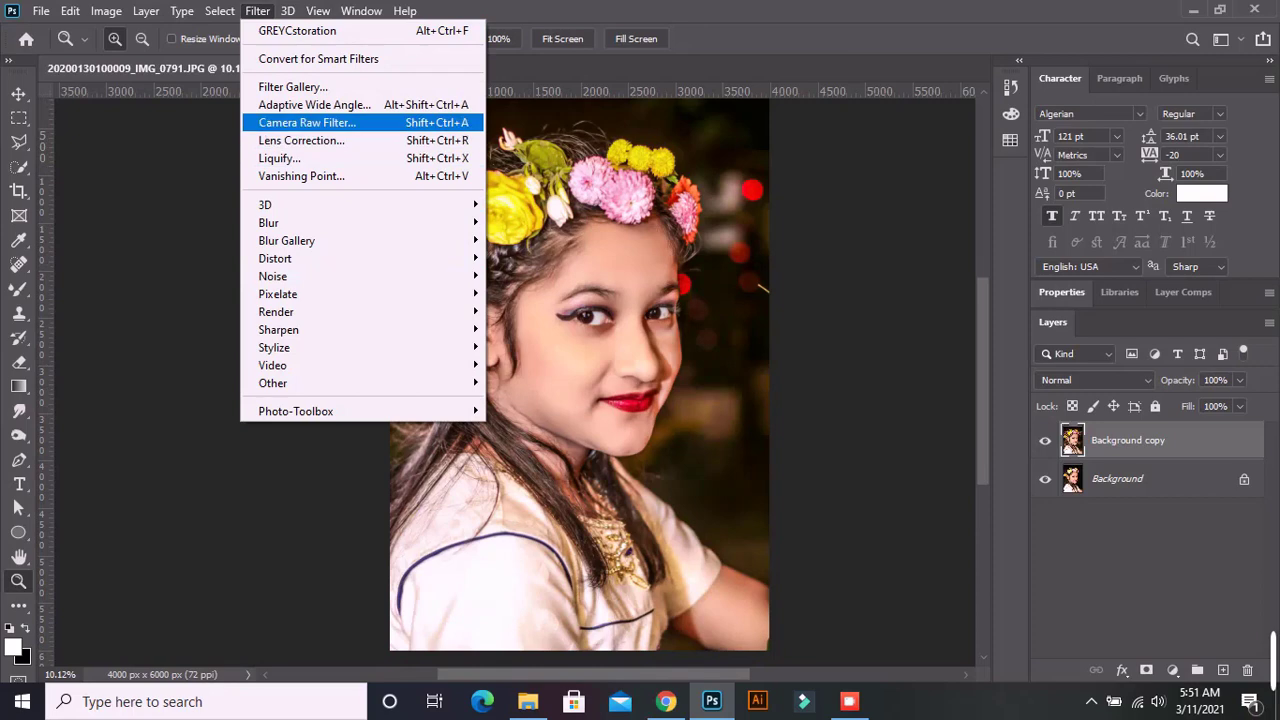
{"action": "left_click", "coordinate": [307, 122]}
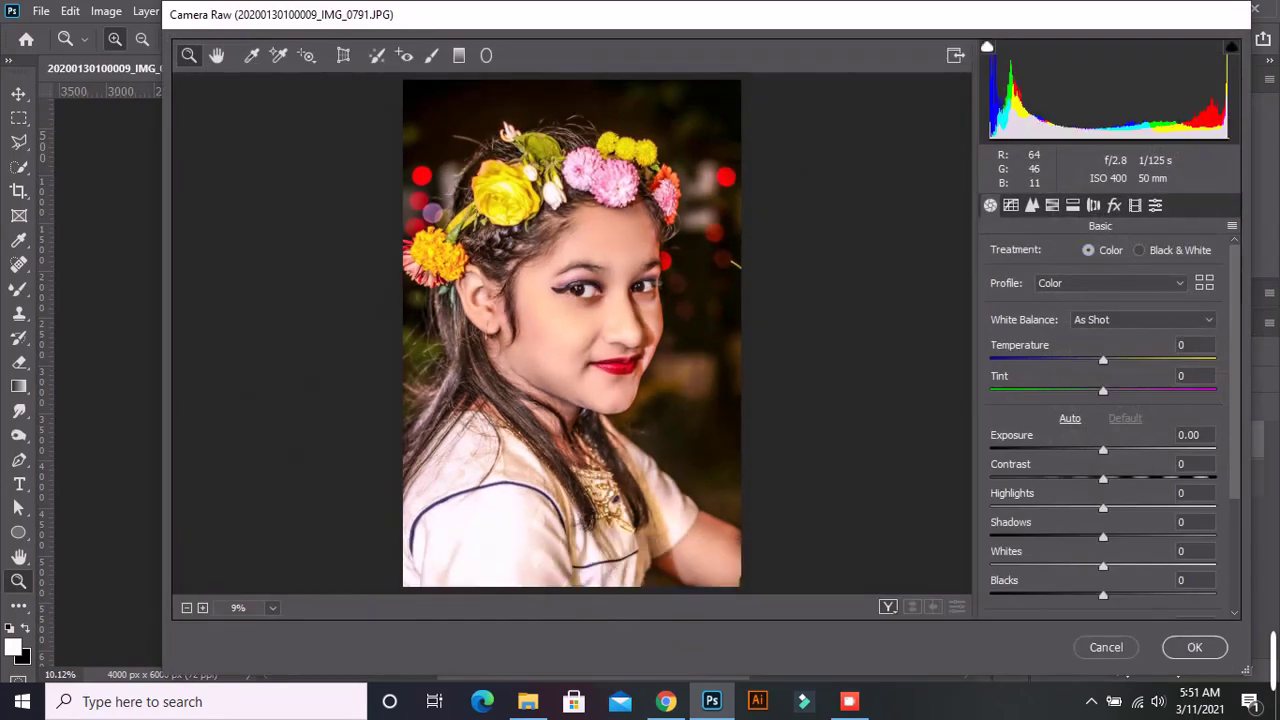
- Set the Camera Raw Blacks to +23 after briefly pushing it to +98
{"action": "scroll", "coordinate": [1100, 420], "scroll_direction": "down", "scroll_amount": 1}
{"action": "type", "text": "-13"}
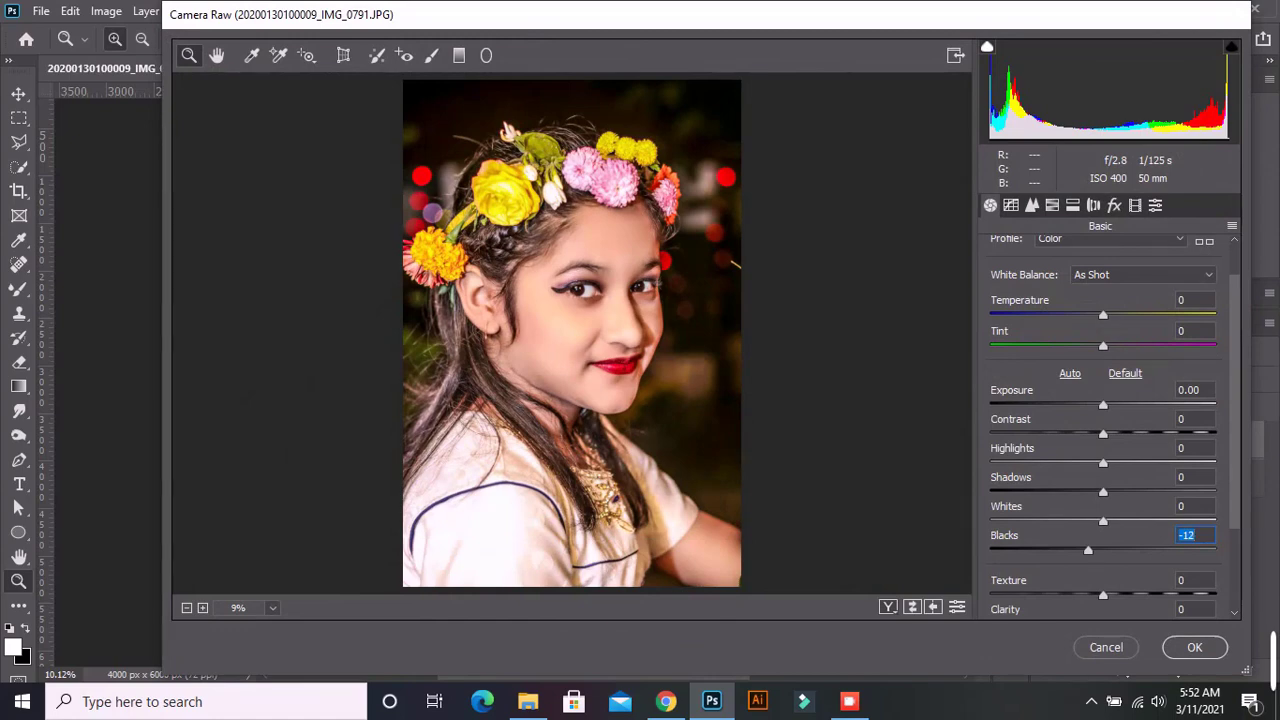
{"action": "type", "text": "98"}
{"action": "key", "text": "Return"}
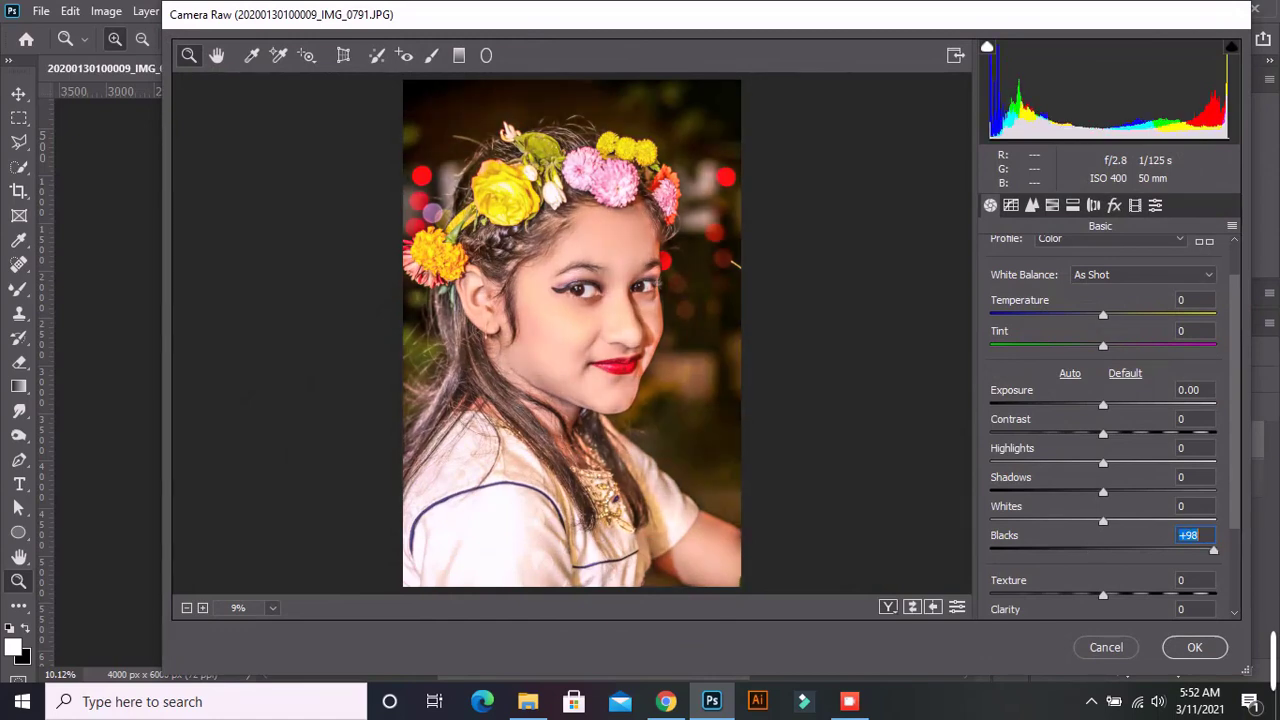
{"action": "scroll", "coordinate": [572, 333], "scroll_direction": "up", "scroll_amount": 3}
{"action": "scroll", "coordinate": [572, 333], "scroll_direction": "down", "scroll_amount": 4}
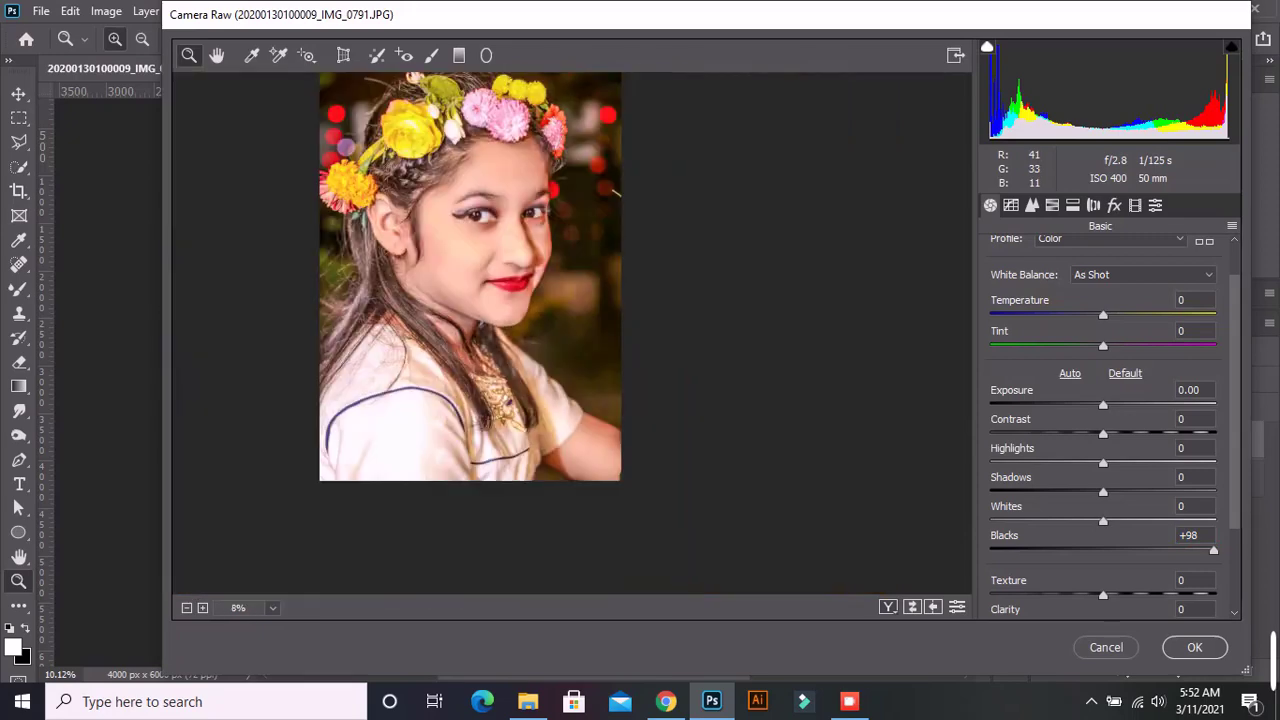
{"action": "type", "text": "23"}
{"action": "key", "text": "Return"}
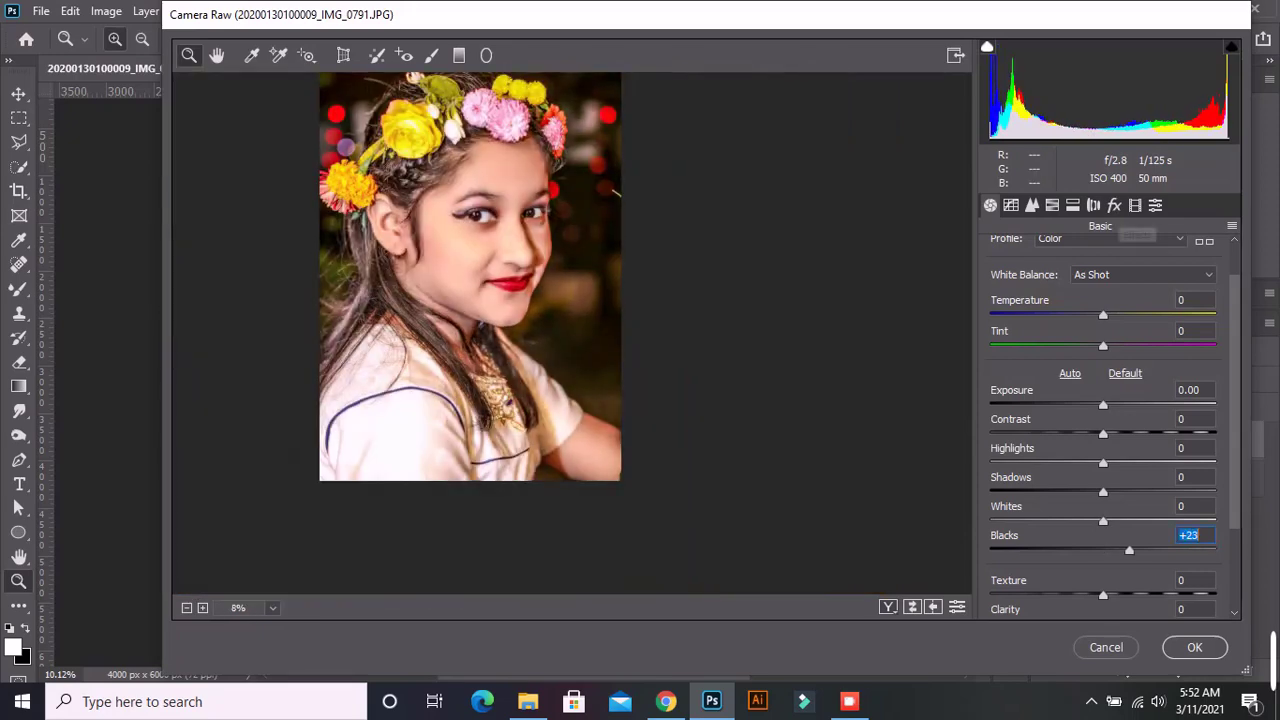
- Preview the modhu, Untitled, Untitled 1, Untitled 2 and Untitled 7 user presets
{"action": "left_click", "coordinate": [1155, 205]}
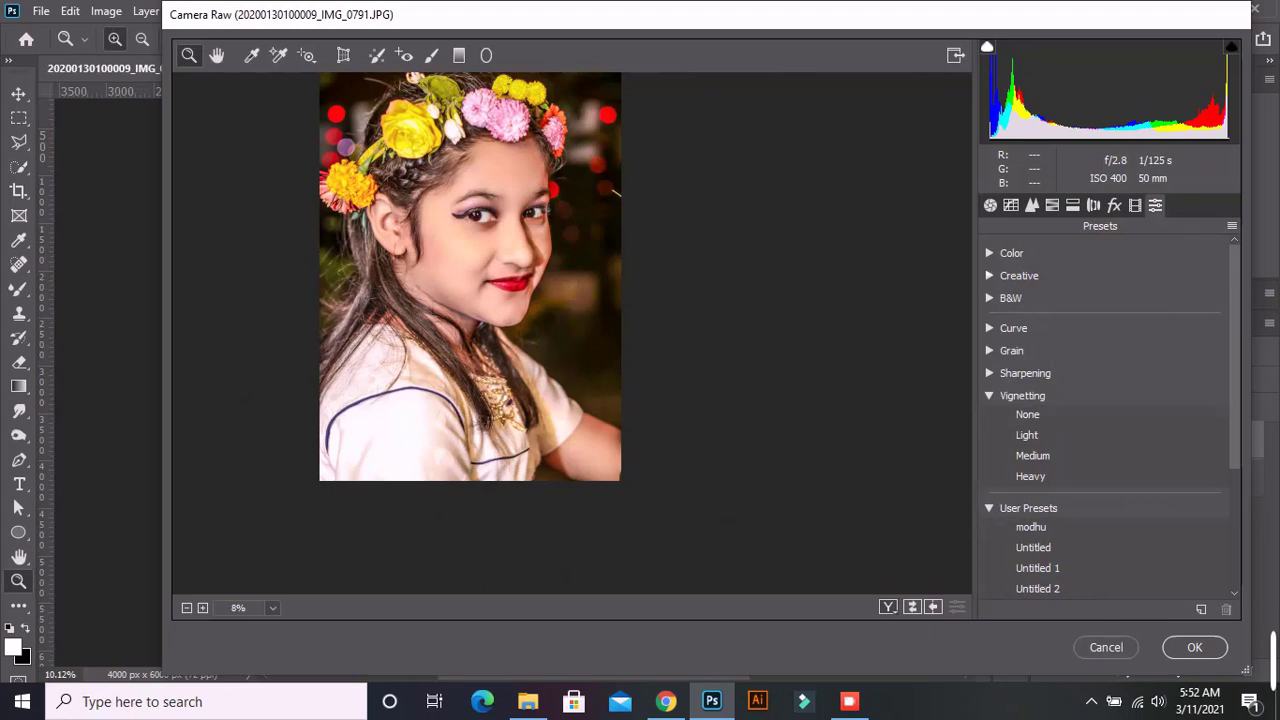
{"action": "left_click", "coordinate": [1031, 527]}
{"action": "left_click", "coordinate": [1033, 547]}
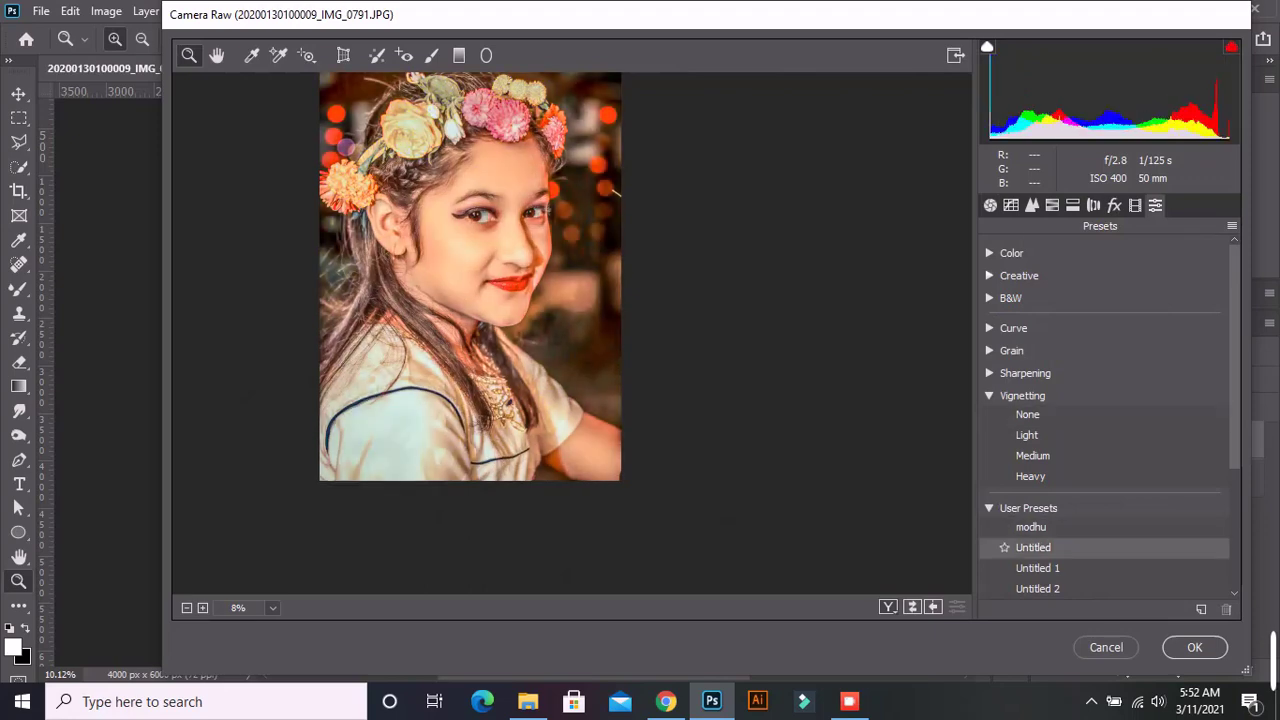
{"action": "left_click", "coordinate": [1037, 568]}
{"action": "left_click", "coordinate": [1037, 588]}
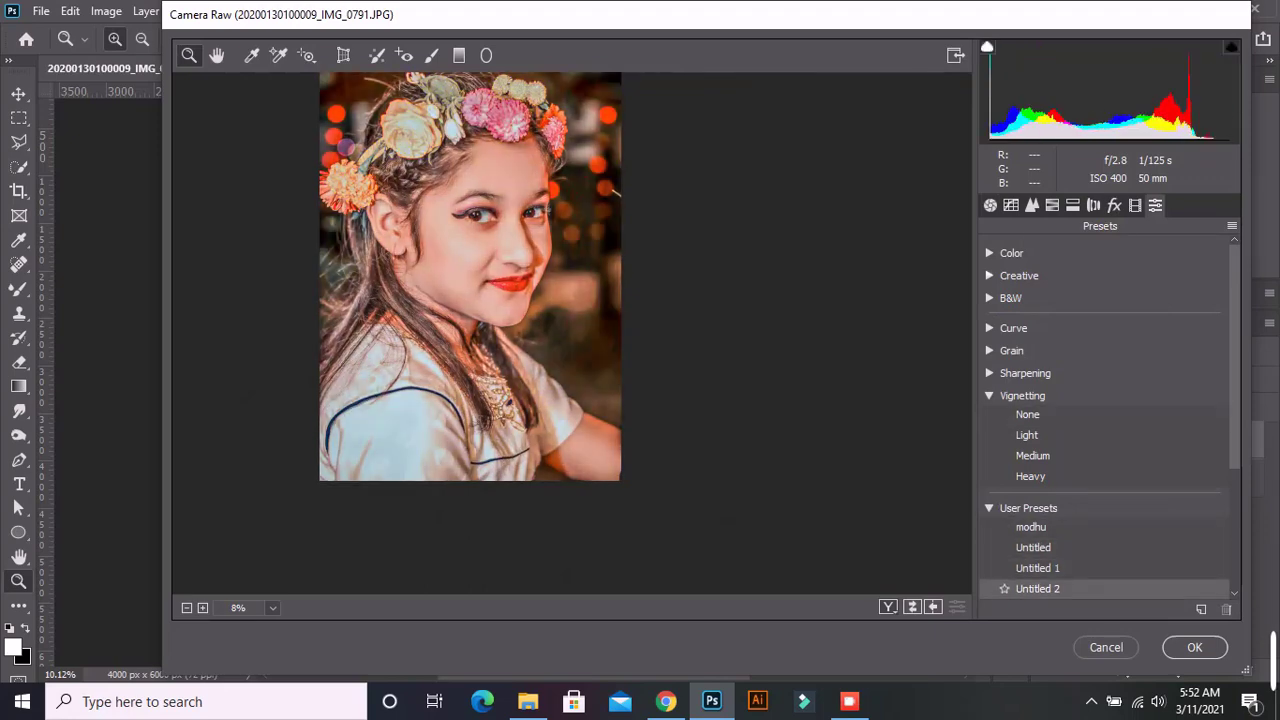
{"action": "scroll", "coordinate": [1105, 420], "scroll_direction": "down", "scroll_amount": 1}
{"action": "scroll", "coordinate": [1105, 420], "scroll_direction": "down", "scroll_amount": 2}
{"action": "left_click", "coordinate": [1037, 557]}
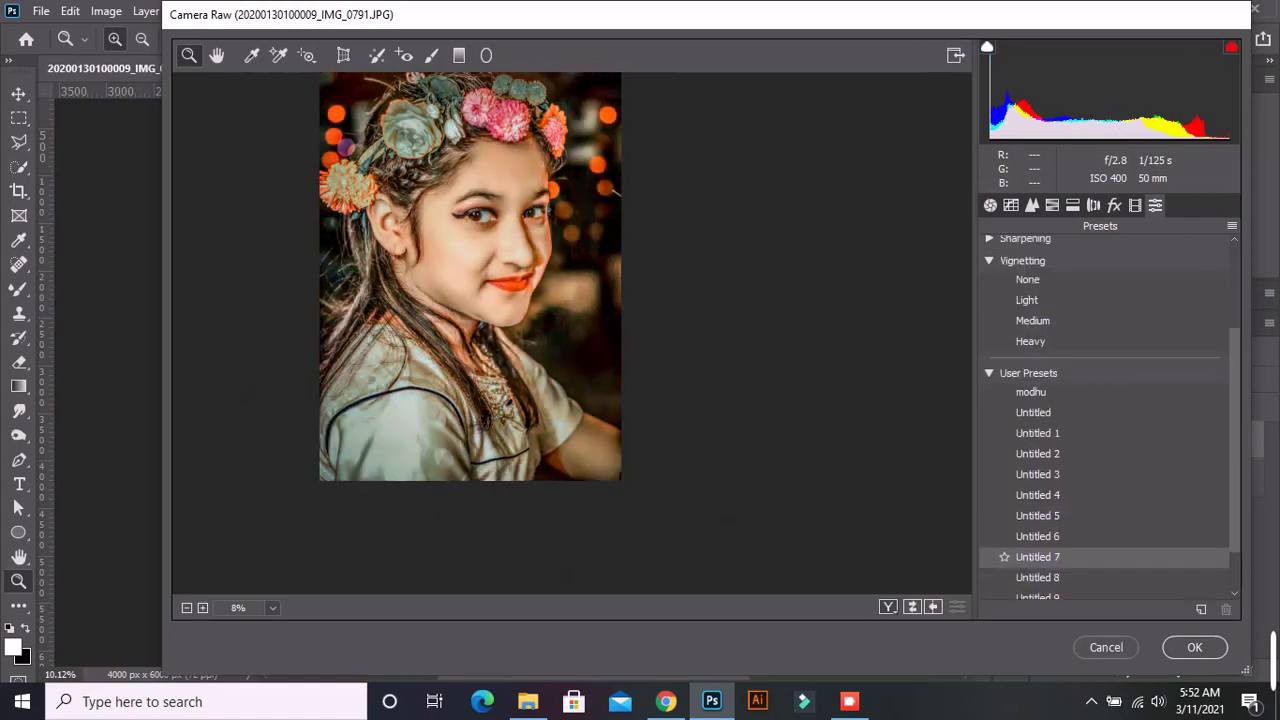
- Apply the Light vignetting preset to the portrait
{"action": "scroll", "coordinate": [1040, 495], "scroll_direction": "down", "scroll_amount": 2}
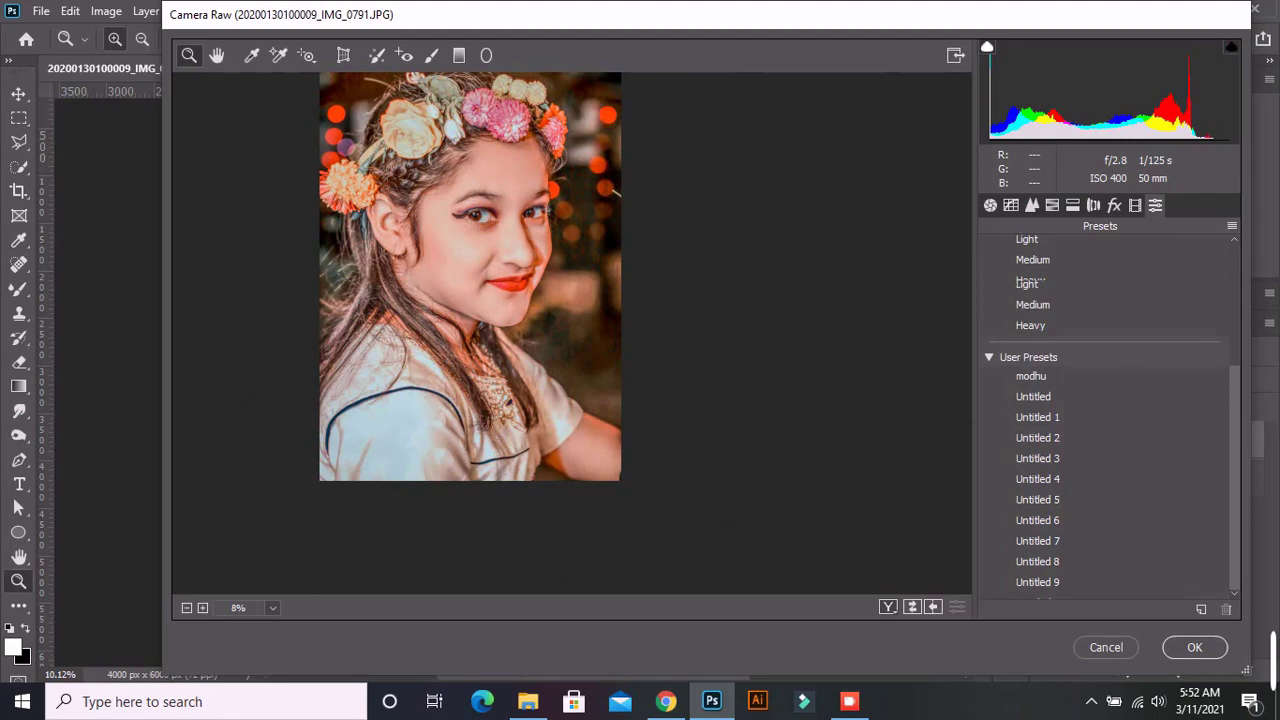
{"action": "scroll", "coordinate": [1105, 415], "scroll_direction": "up", "scroll_amount": 2}
{"action": "scroll", "coordinate": [1105, 415], "scroll_direction": "up", "scroll_amount": 2}
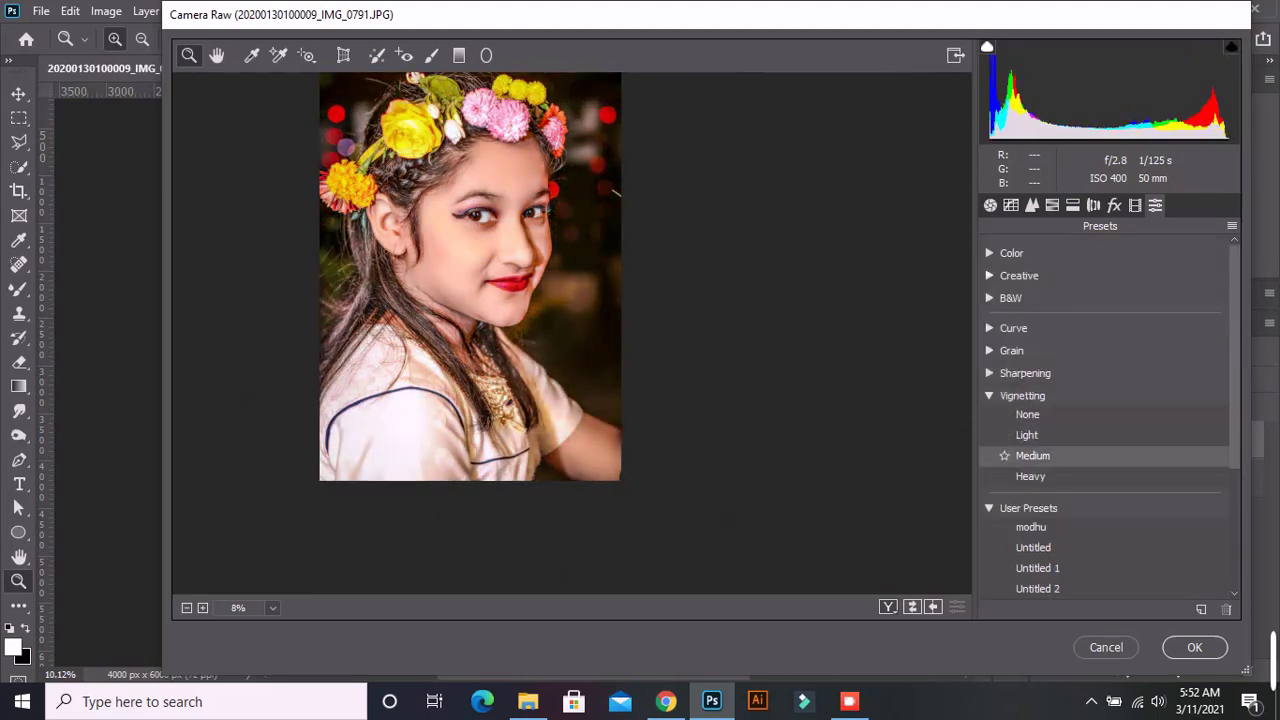
{"action": "left_click", "coordinate": [1027, 435]}
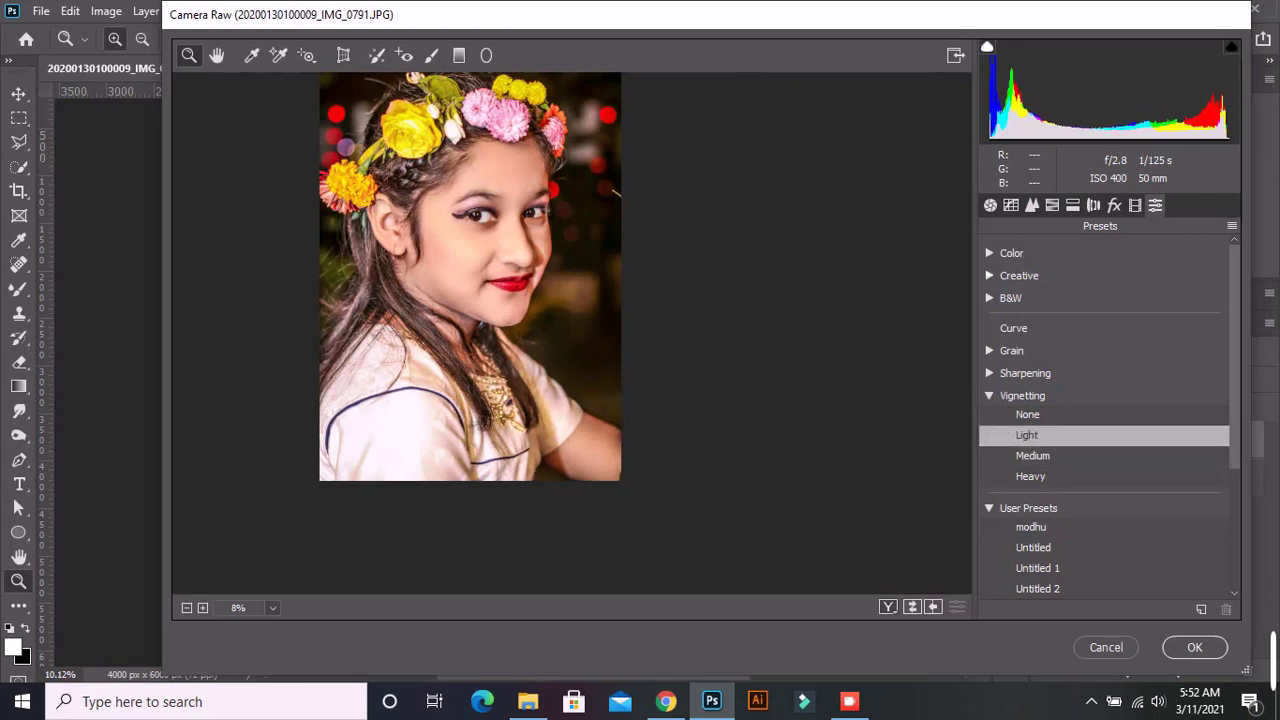
- Set Blacks to -3 in the Basic panel and commit the Camera Raw edits
{"action": "left_click_drag", "start_coordinate": [615, 268], "coordinate": [388, 412]}
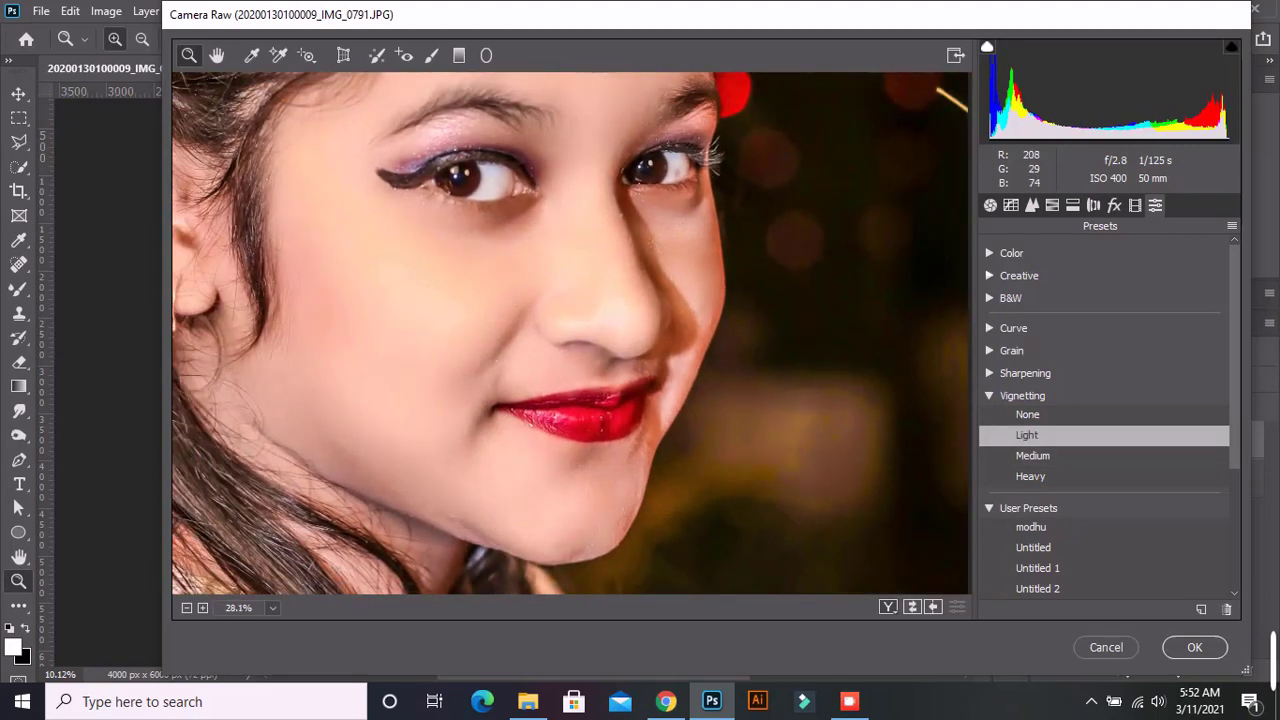
{"action": "key", "text": "ctrl+alt+1"}
{"action": "scroll", "coordinate": [1100, 420], "scroll_direction": "down", "scroll_amount": 3}
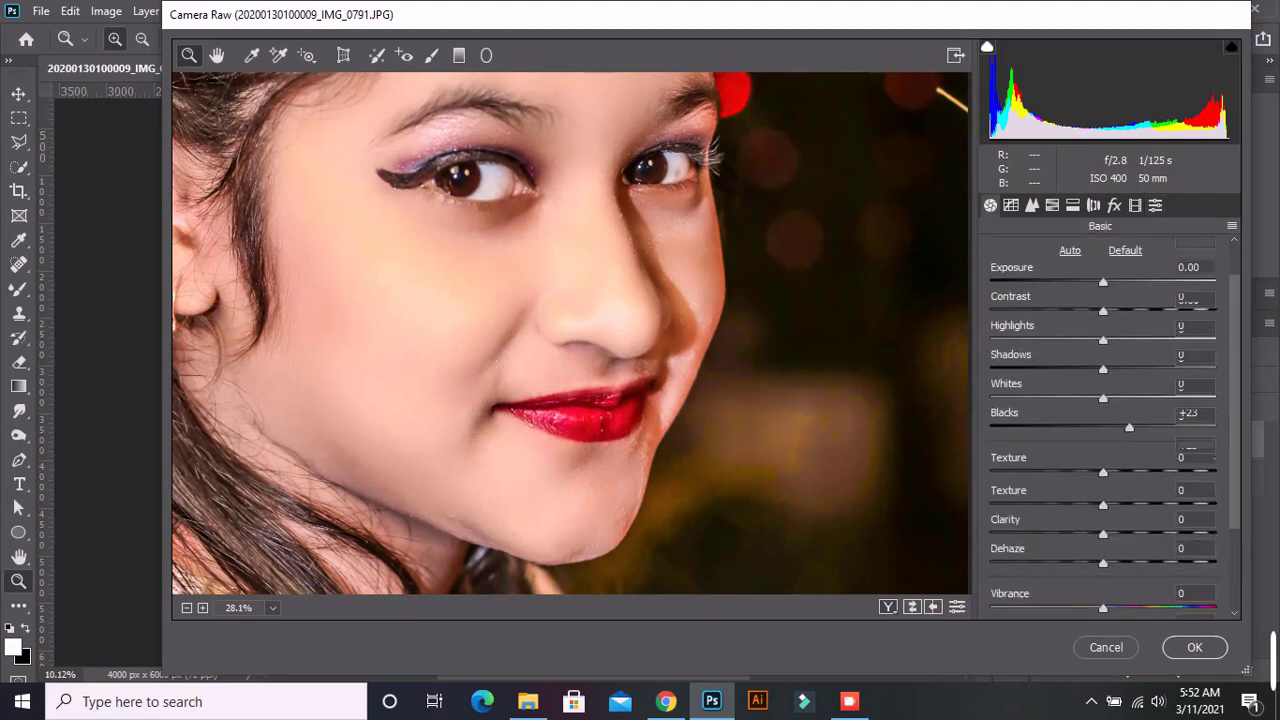
{"action": "left_click", "coordinate": [1188, 412]}
{"action": "type", "text": "-3"}
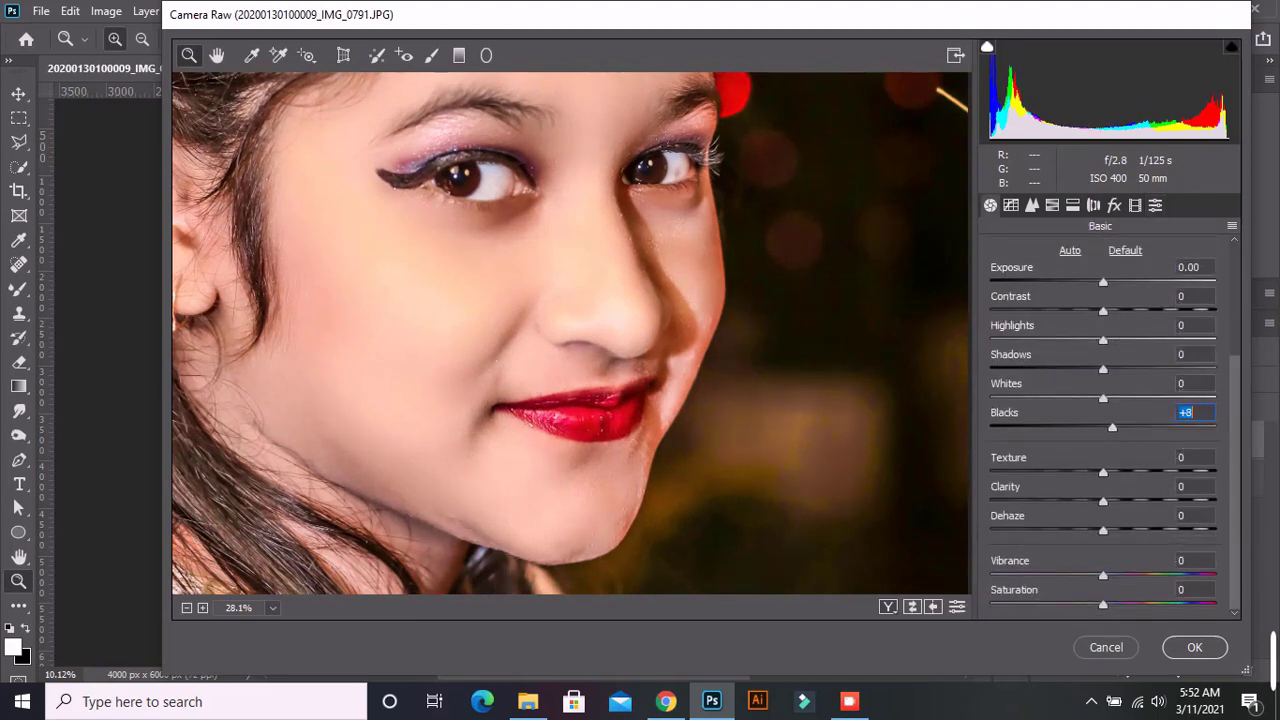
{"action": "key", "text": "ctrl+0"}
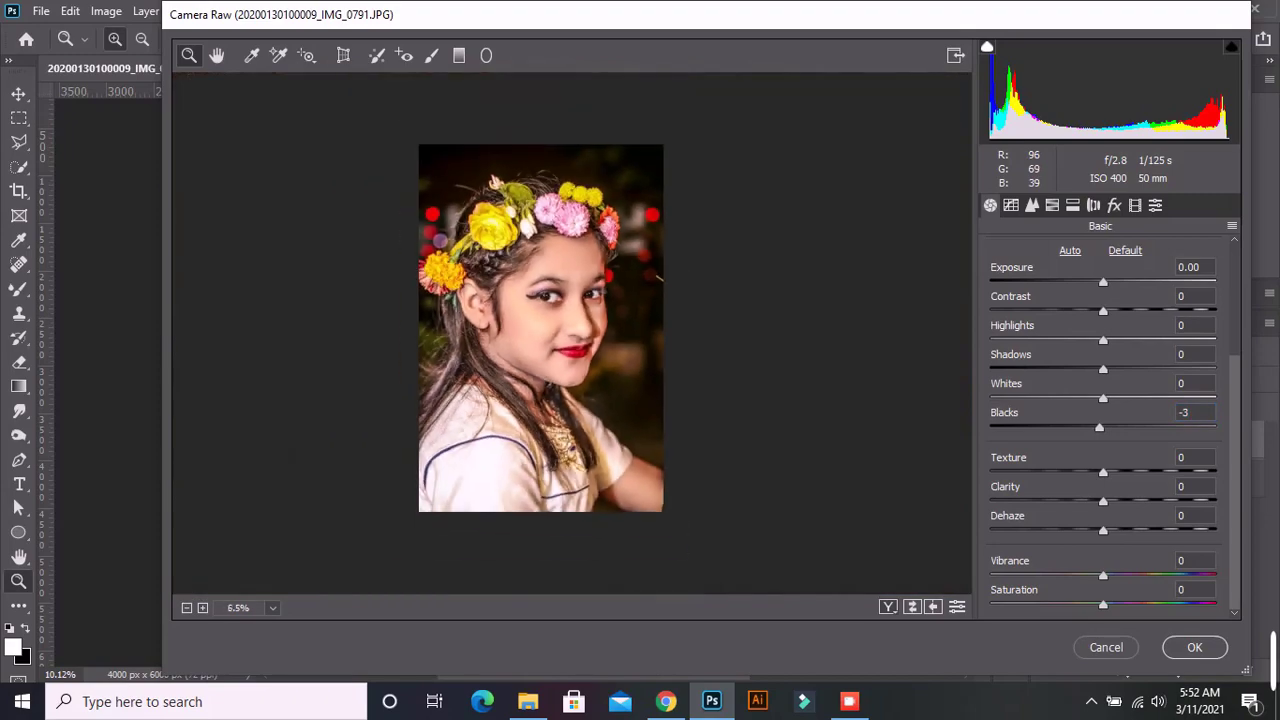
{"action": "key", "text": "Return"}
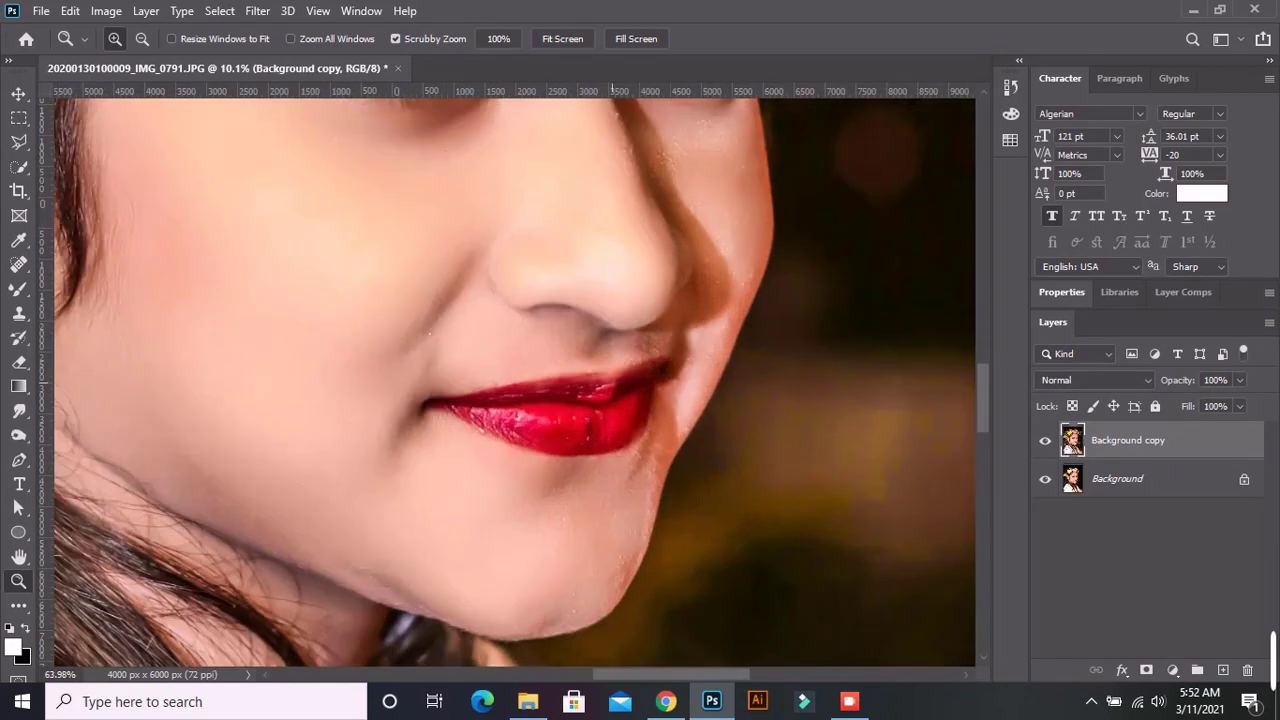
- Zoom the canvas in on the nose and lips, then out to the whole face and flowers
{"action": "left_click_drag", "start_coordinate": [650, 380], "coordinate": [760, 380]}
{"action": "scroll", "coordinate": [515, 380], "scroll_direction": "up", "scroll_amount": 5}
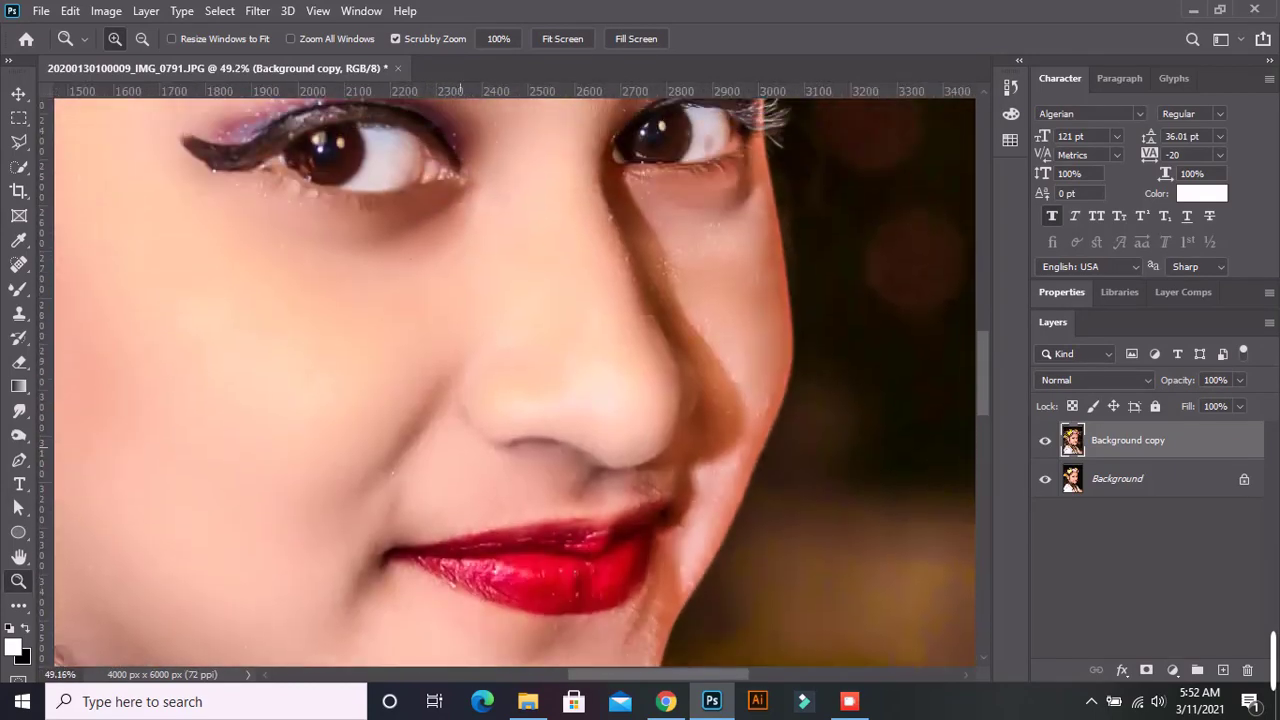
{"action": "scroll", "coordinate": [515, 380], "scroll_direction": "up", "scroll_amount": 1}
{"action": "scroll", "coordinate": [515, 380], "scroll_direction": "up", "scroll_amount": 2}
{"action": "scroll", "coordinate": [515, 380], "scroll_direction": "up", "scroll_amount": 3}
{"action": "mouse_move", "coordinate": [450, 160]}
{"action": "left_mouse_down"}
{"action": "mouse_move", "coordinate": [290, 160]}
{"action": "mouse_move", "coordinate": [350, 160]}
{"action": "left_mouse_up"}
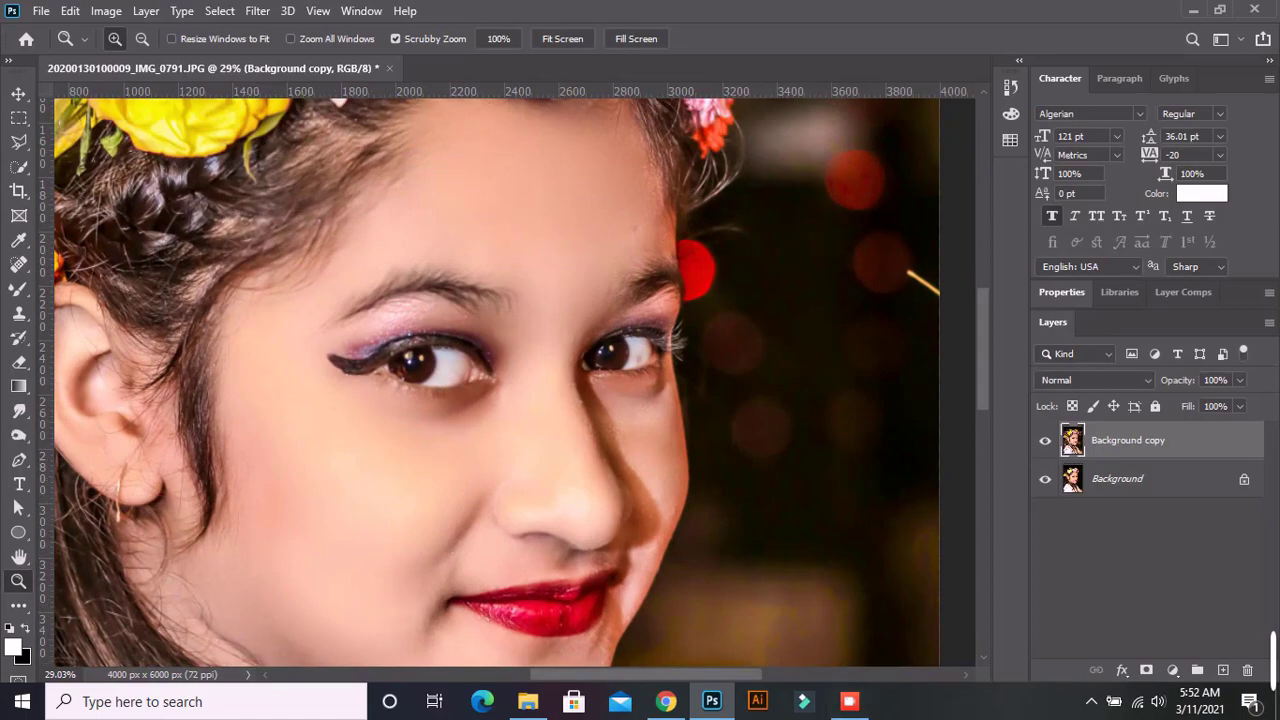